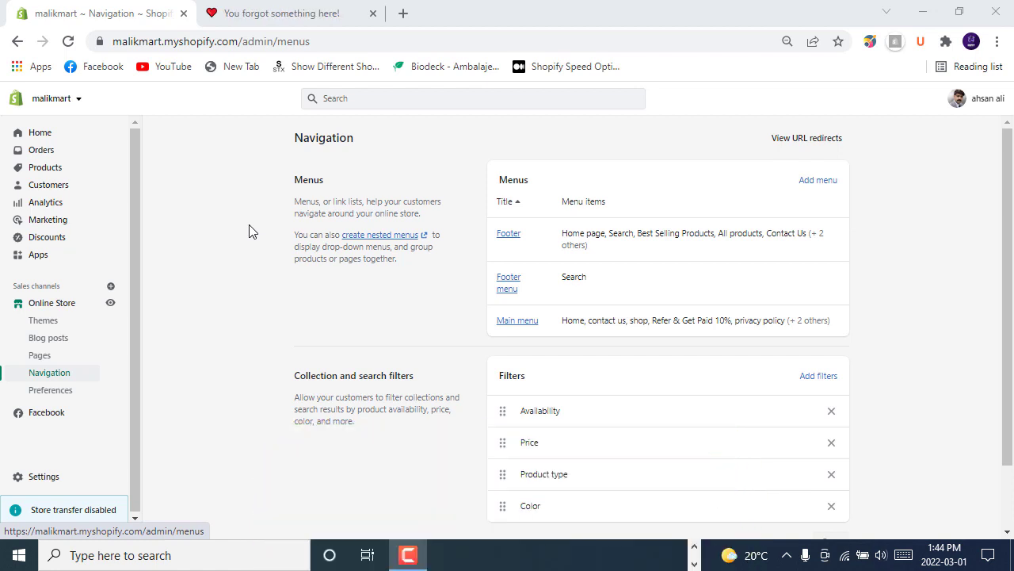
Open the BBEN Laptop Gaming Computer product and scroll to its search engine listing preview
{"action": "left_click", "coordinate": [34, 168]}
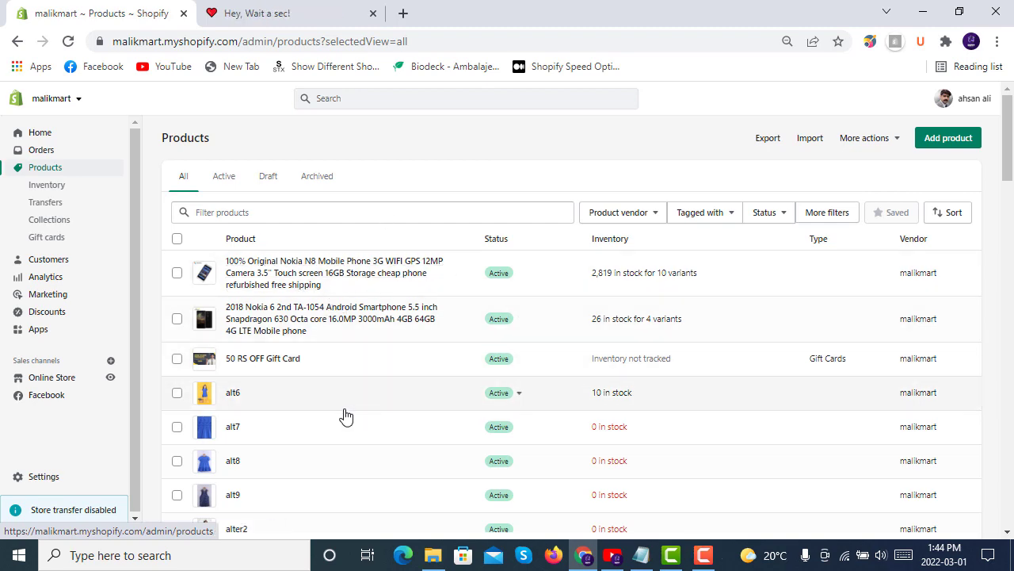
{"action": "scroll", "coordinate": [353, 376], "scroll_direction": "down", "scroll_amount": 5}
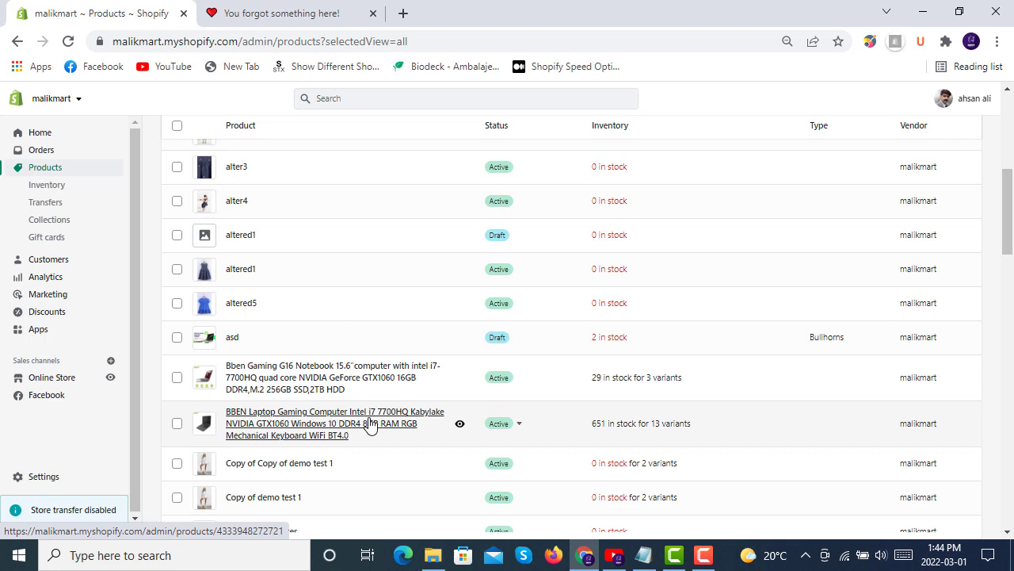
{"action": "left_click", "coordinate": [353, 423]}
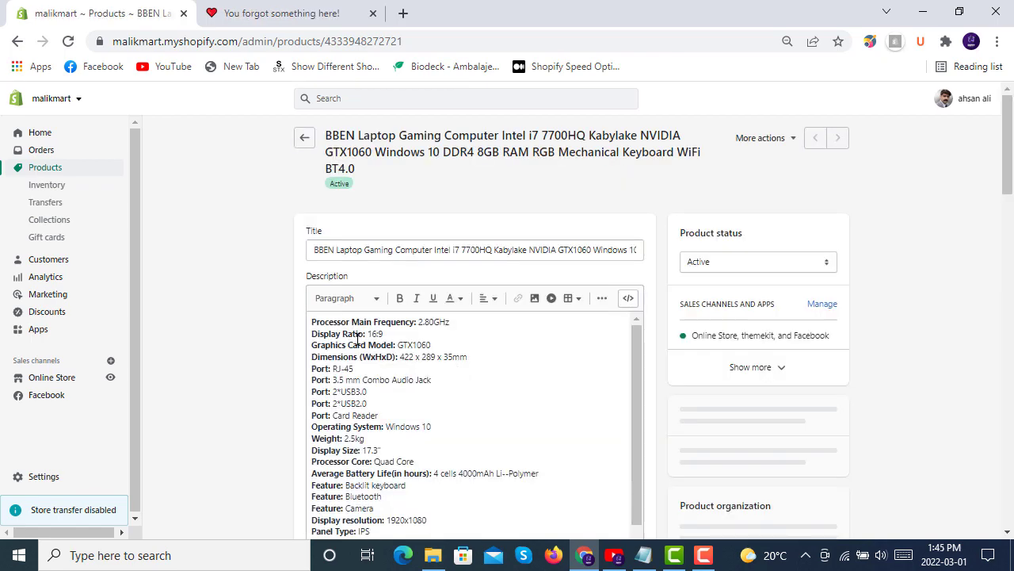
{"action": "scroll", "coordinate": [271, 346], "scroll_direction": "down", "scroll_amount": 6}
{"action": "scroll", "coordinate": [270, 346], "scroll_direction": "down", "scroll_amount": 15}
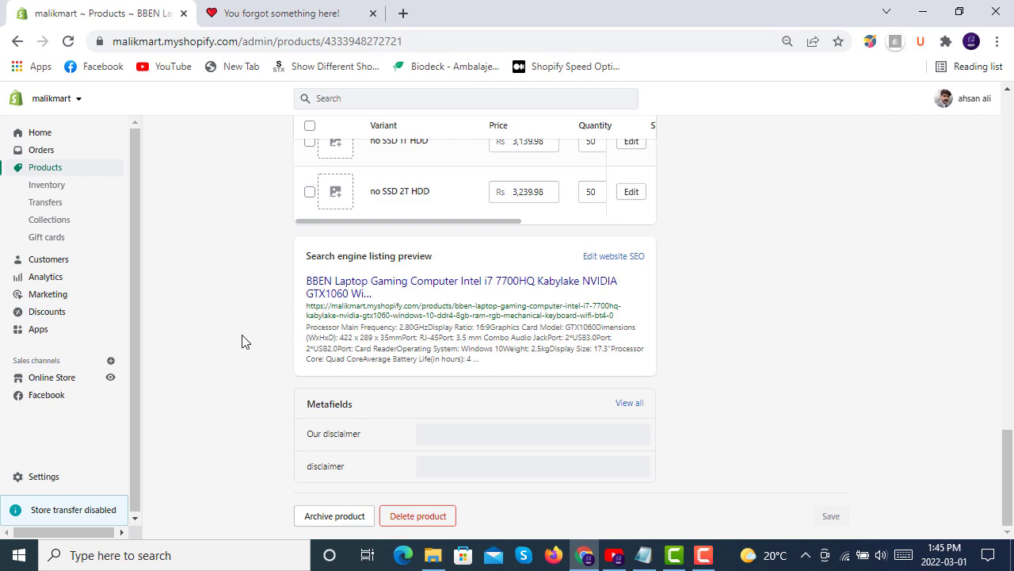
Edit the website SEO and replace BT4.0 with New at the end of the page title
{"action": "left_click", "coordinate": [608, 262]}
{"action": "scroll", "coordinate": [670, 306], "scroll_direction": "down", "scroll_amount": 3}
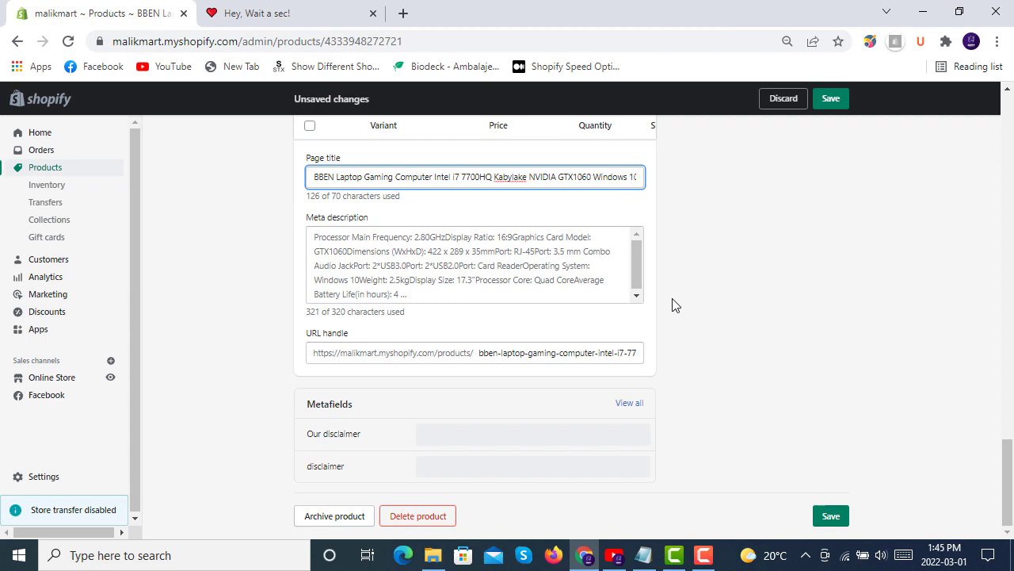
{"action": "scroll", "coordinate": [672, 306], "scroll_direction": "up", "scroll_amount": 1}
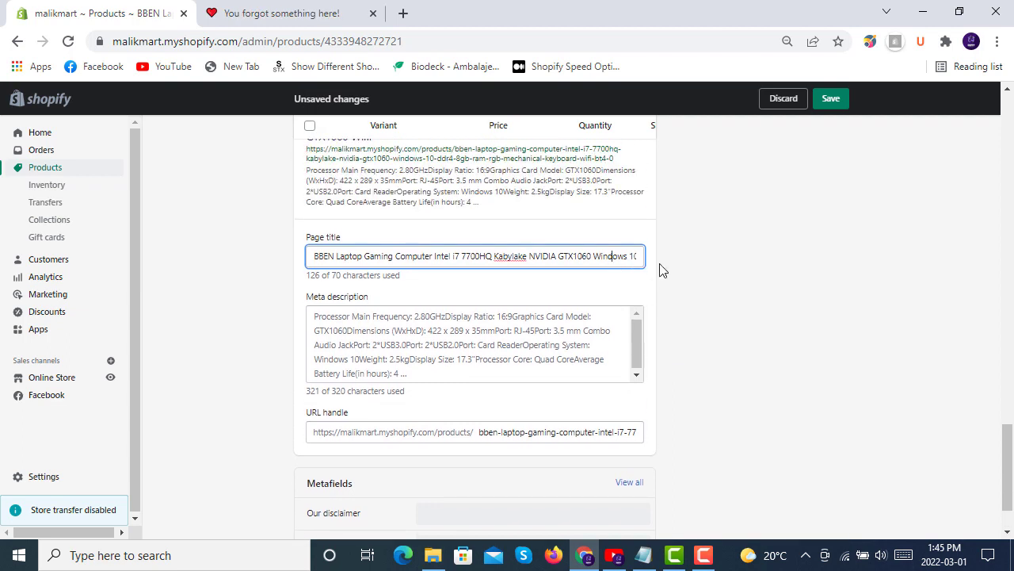
{"action": "left_click_drag", "start_coordinate": [662, 271], "coordinate": [678, 271]}
{"action": "left_click", "coordinate": [639, 261]}
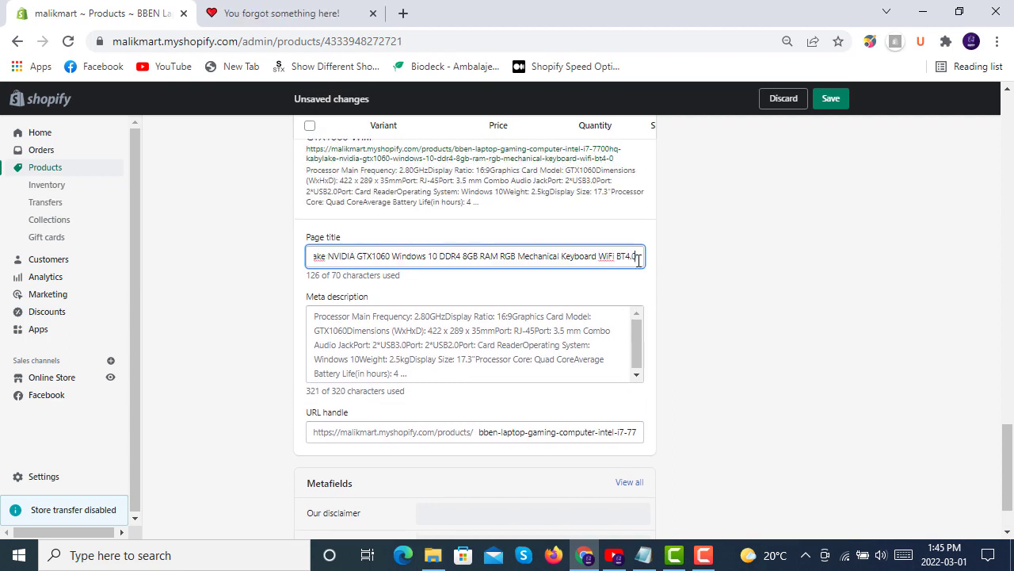
{"action": "key", "text": "BackSpace"}
{"action": "key", "text": "BackSpace"}
{"action": "key", "text": "BackSpace"}
{"action": "key", "text": "BackSpace"}
{"action": "key", "text": "BackSpace"}
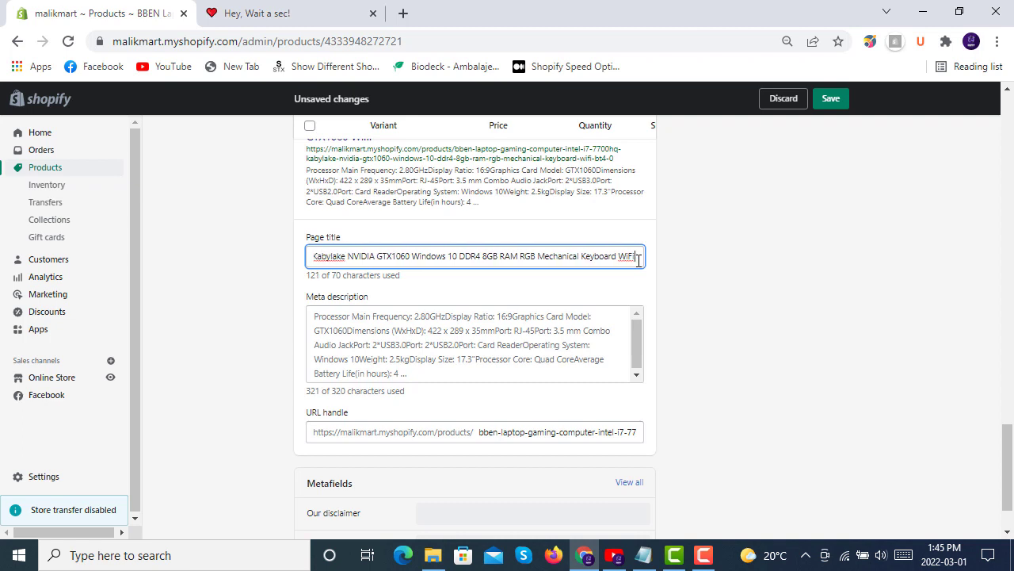
{"action": "type", "text": "New"}
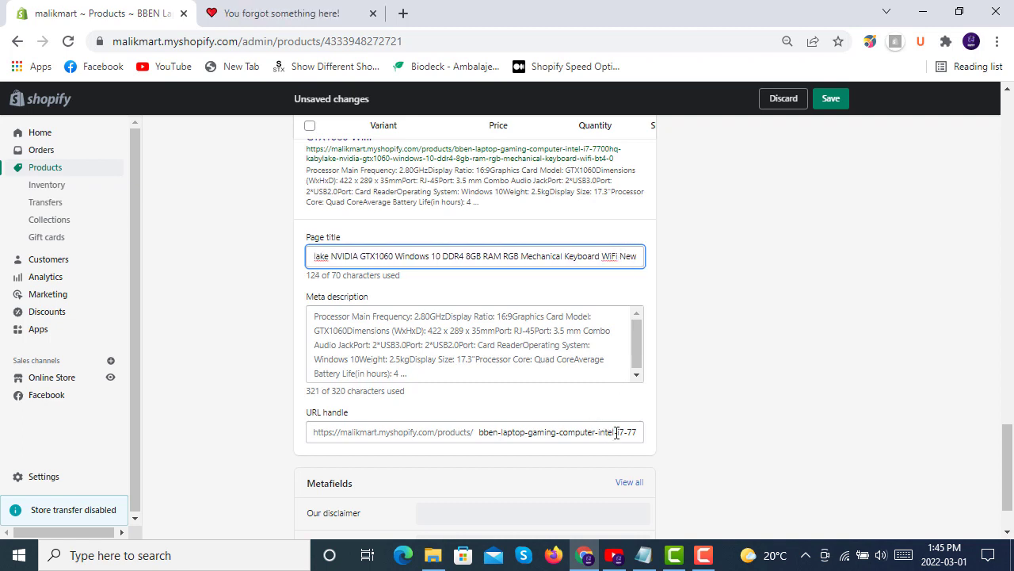
Append New to the end of the product's URL handle
{"action": "left_click_drag", "start_coordinate": [613, 432], "coordinate": [648, 438]}
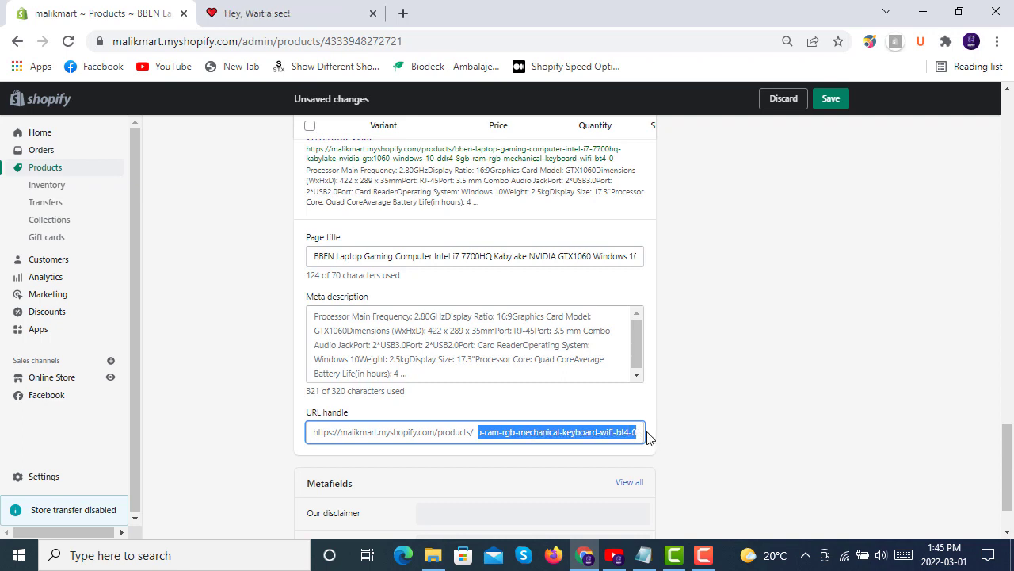
{"action": "left_click", "coordinate": [642, 431]}
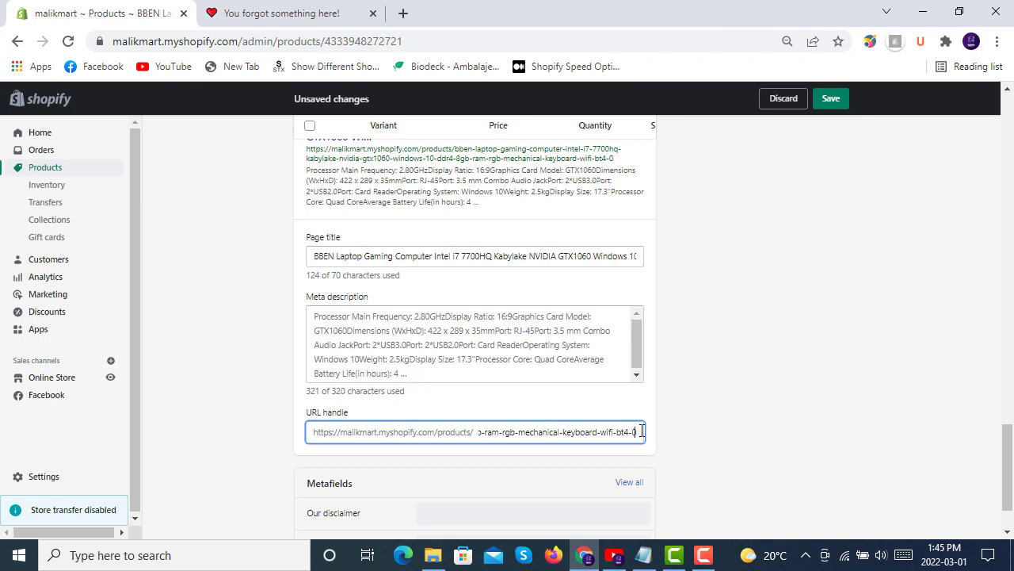
{"action": "type", "text": "New"}
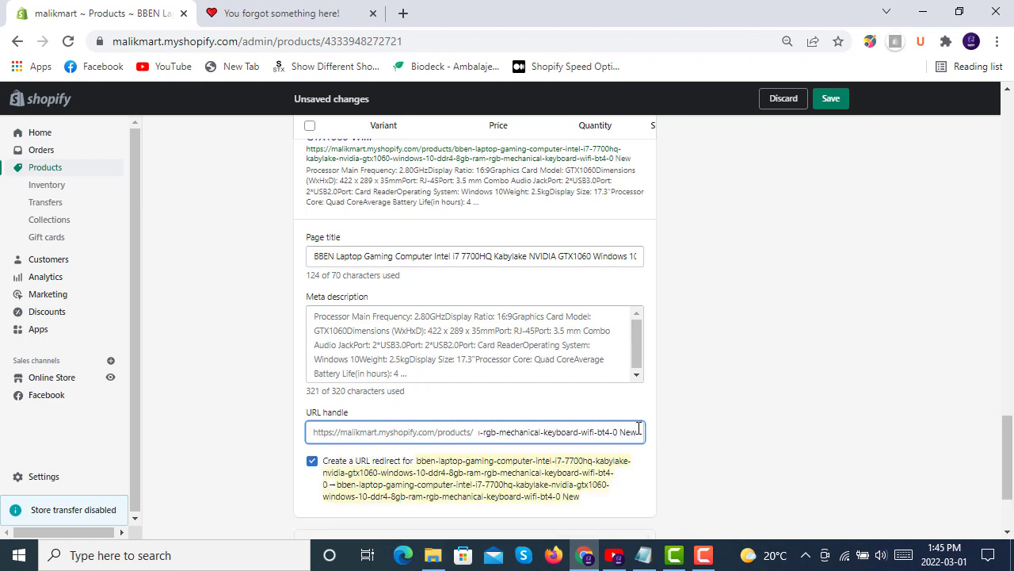
{"action": "scroll", "coordinate": [745, 295], "scroll_direction": "down", "scroll_amount": 2}
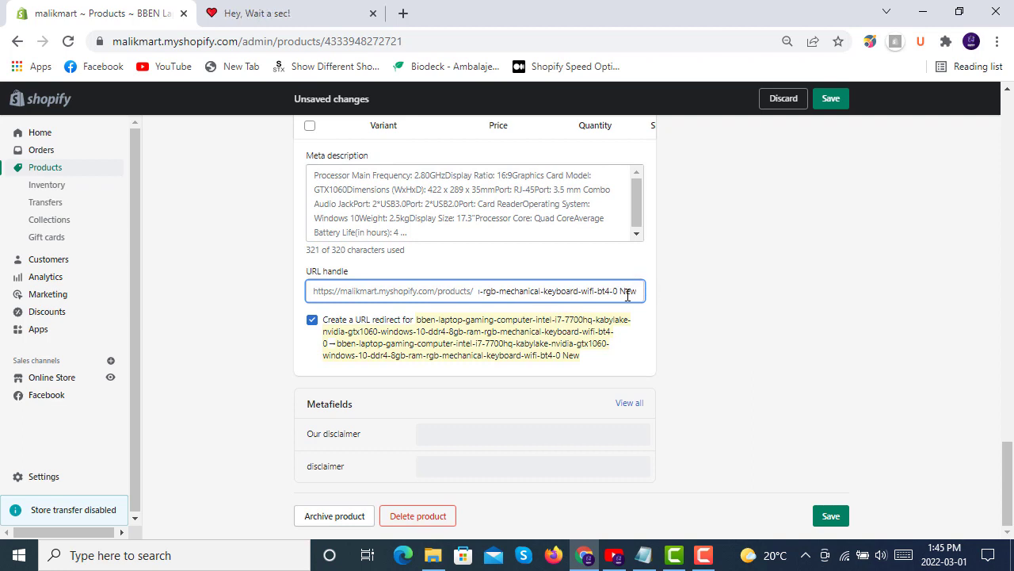
{"action": "left_click", "coordinate": [311, 319]}
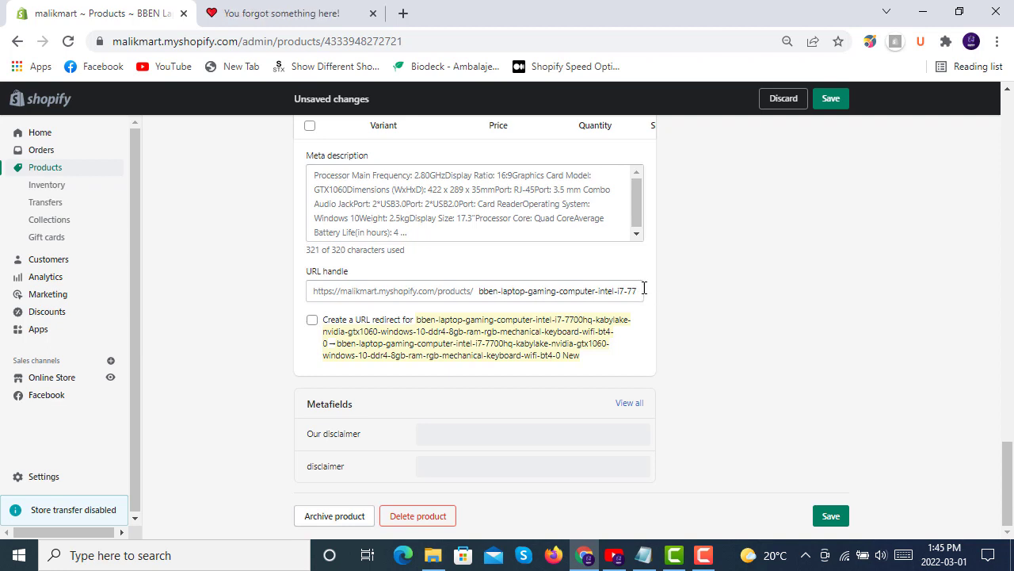
{"action": "mouse_move", "coordinate": [635, 294]}
{"action": "left_mouse_down"}
{"action": "mouse_move", "coordinate": [643, 292]}
{"action": "mouse_move", "coordinate": [618, 290]}
{"action": "left_mouse_up"}
{"action": "left_click", "coordinate": [618, 290]}
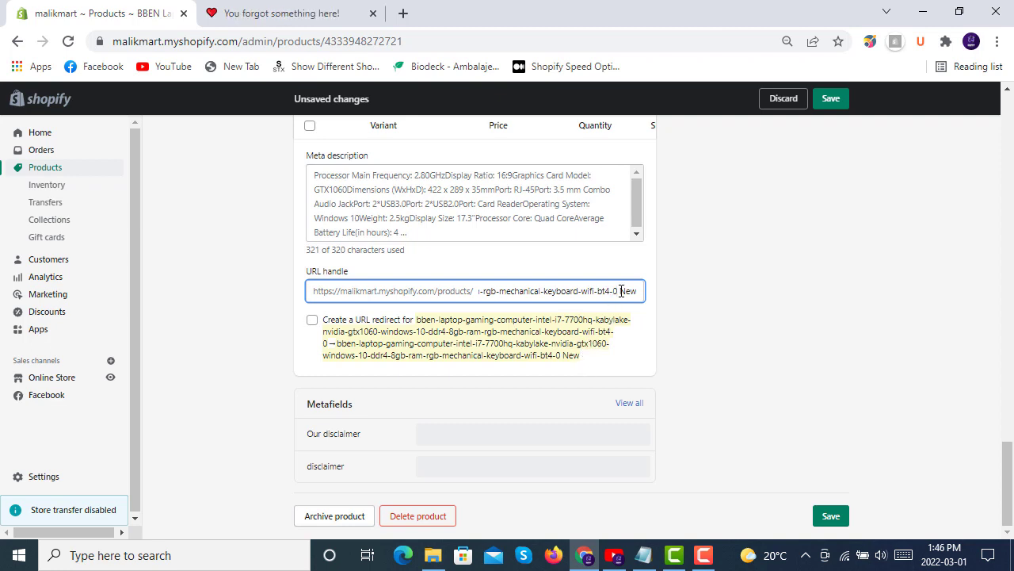
{"action": "left_click", "coordinate": [311, 320]}
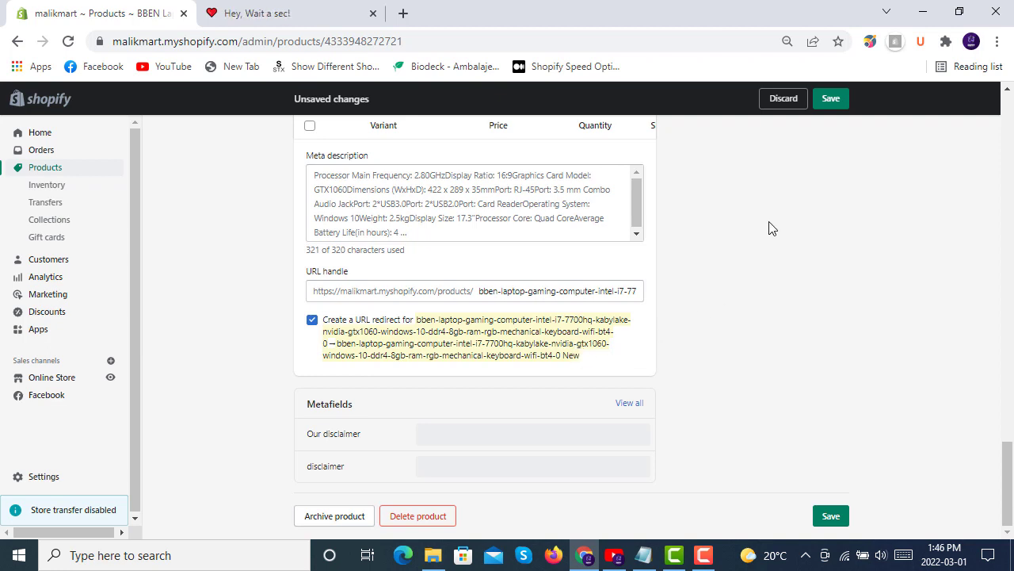
Save the product's new URL handle and redirect with Ctrl+S, then go to Online Store
{"action": "key", "text": "ctrl+s"}
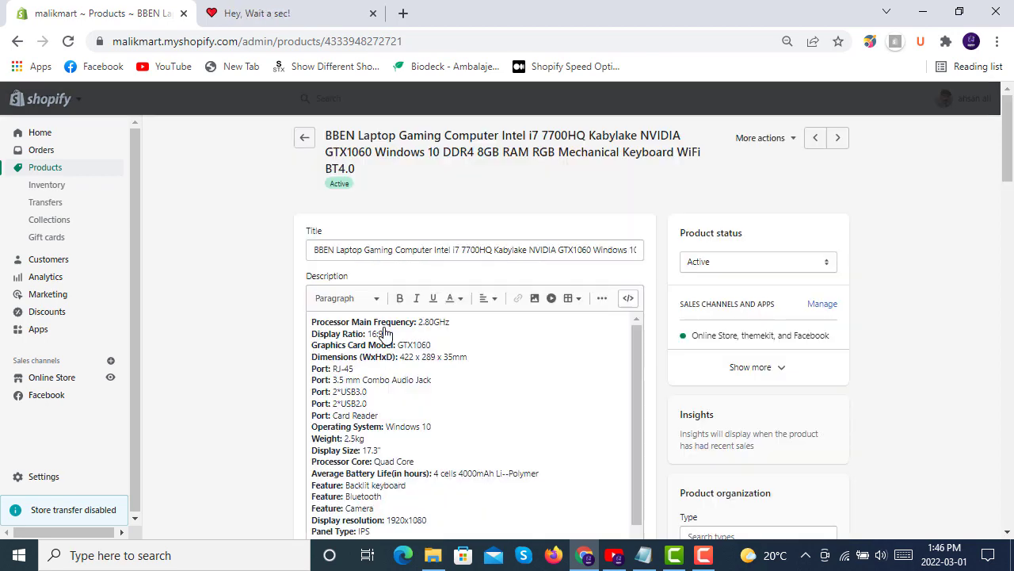
{"action": "scroll", "coordinate": [265, 324], "scroll_direction": "down", "scroll_amount": 20}
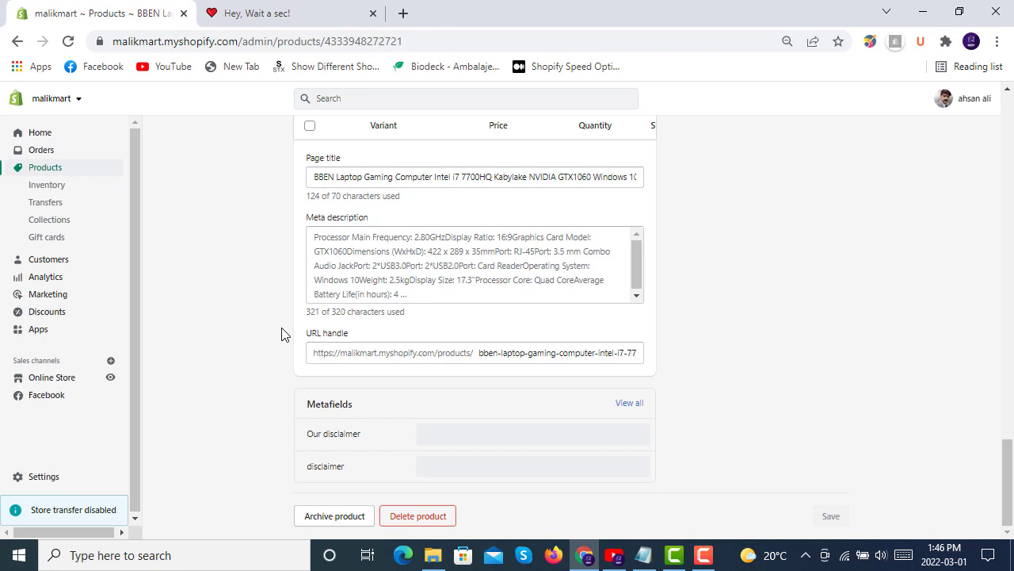
{"action": "left_click", "coordinate": [68, 380]}
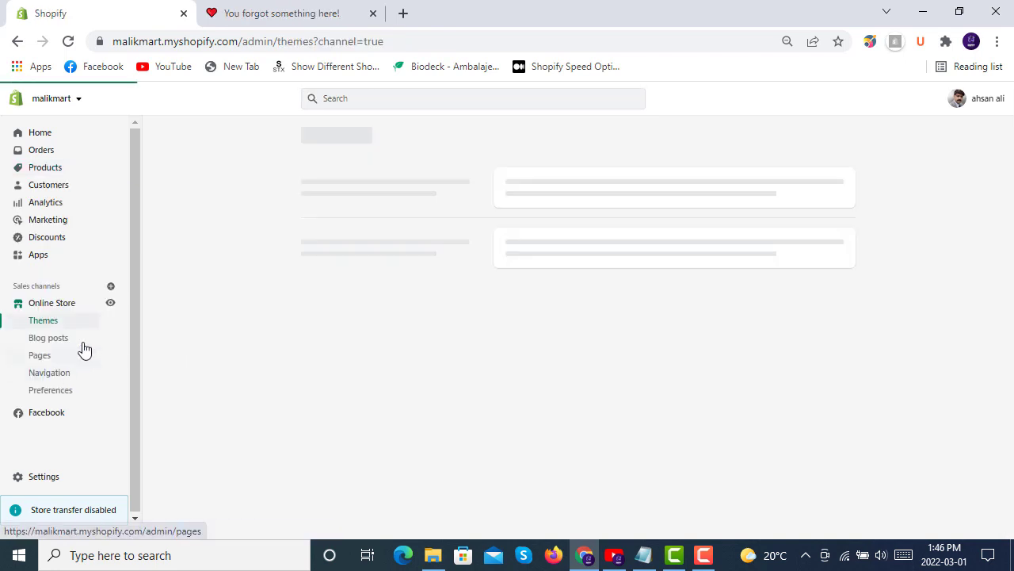
Go to Online Store Navigation and view the URL redirects list
{"action": "left_click", "coordinate": [46, 373]}
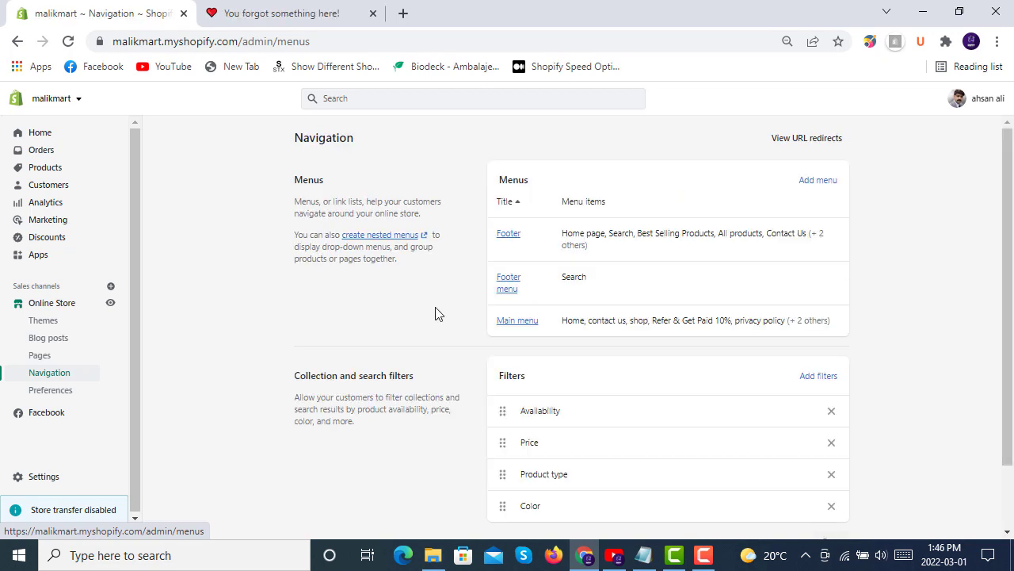
{"action": "left_click", "coordinate": [815, 141]}
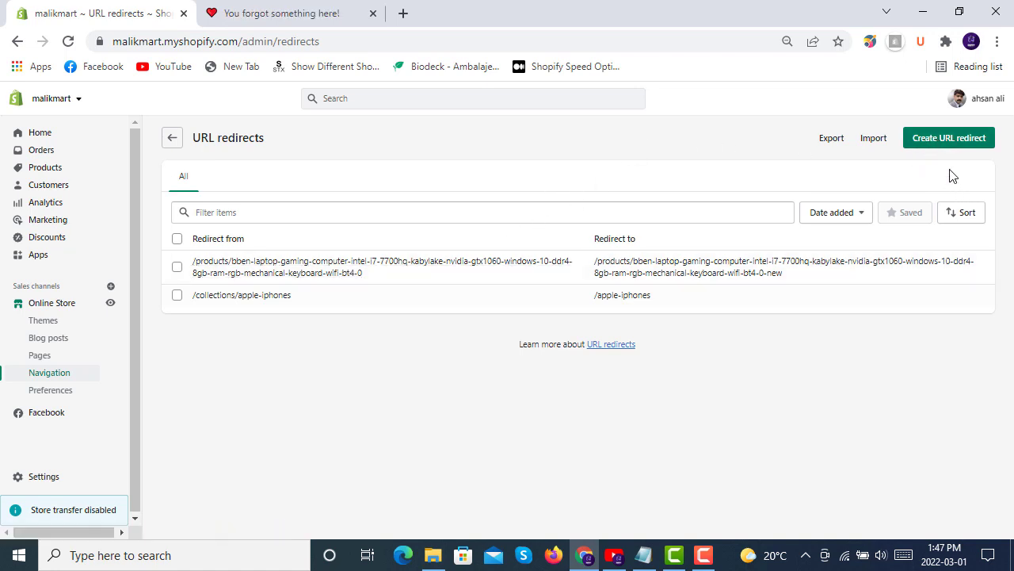
Open the laptop redirect's details, select its full Redirect from URL, then return to Products
{"action": "left_click", "coordinate": [412, 267]}
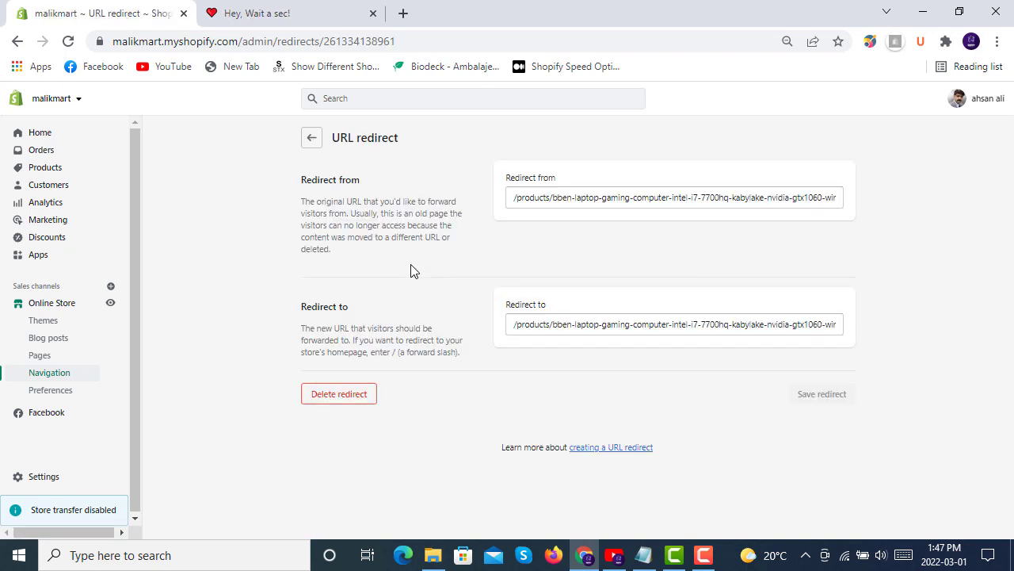
{"action": "left_click_drag", "start_coordinate": [603, 202], "coordinate": [856, 198]}
{"action": "left_click", "coordinate": [856, 208]}
{"action": "triple_click", "coordinate": [644, 197]}
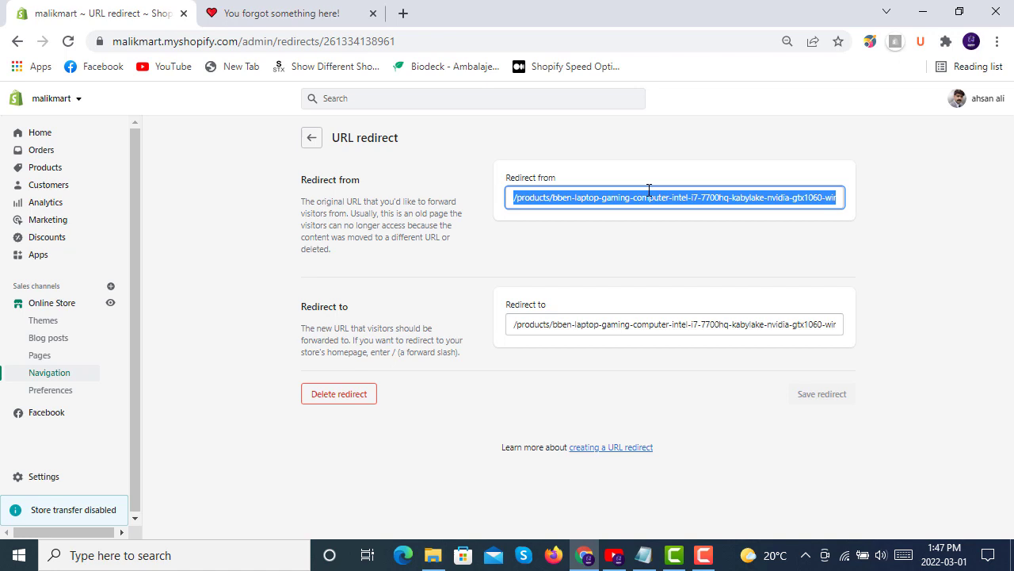
{"action": "left_click", "coordinate": [497, 242]}
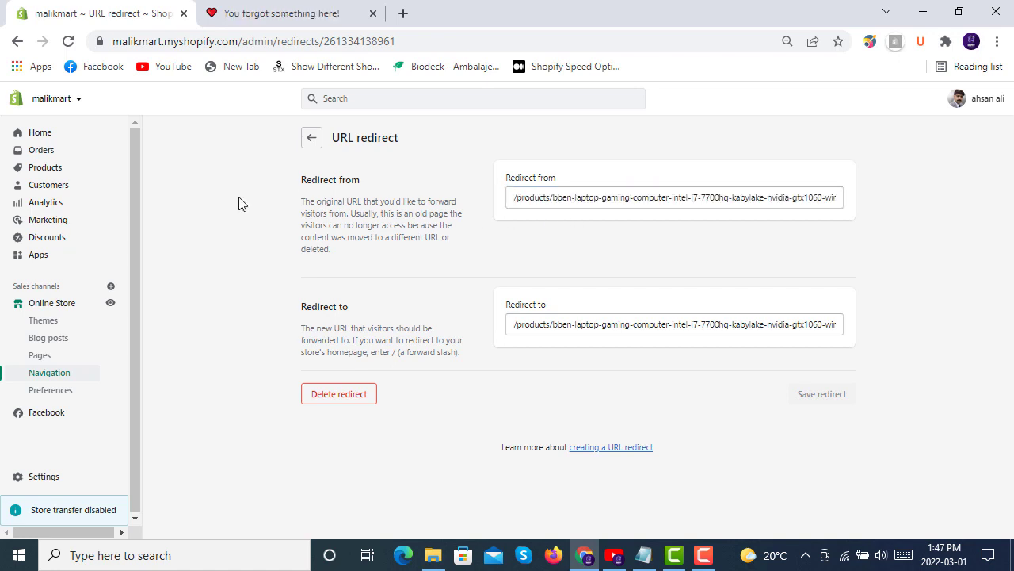
{"action": "left_click", "coordinate": [63, 174]}
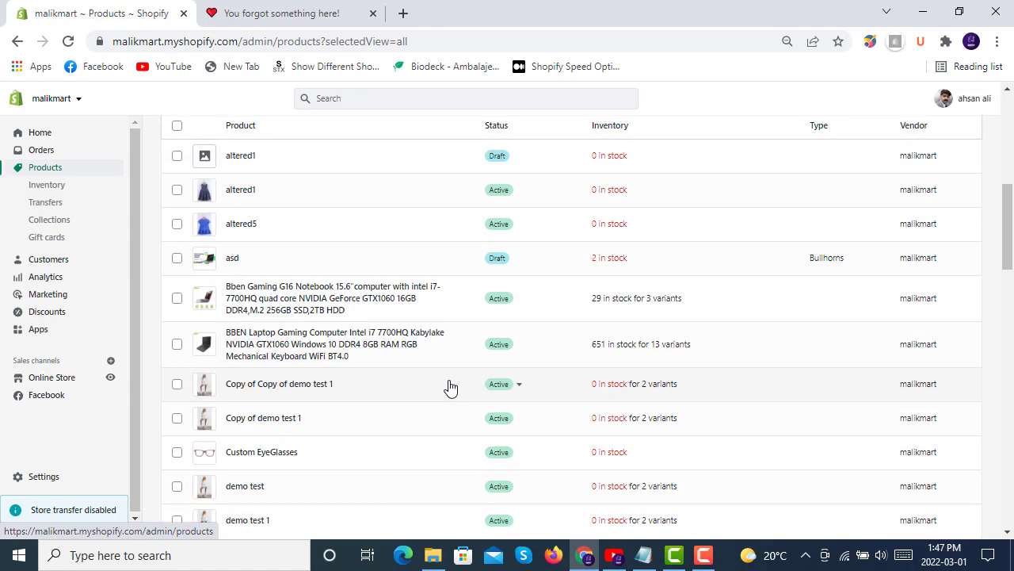
Replace the storefront address path with the laptop's old product path and load it
{"action": "scroll", "coordinate": [449, 386], "scroll_direction": "down", "scroll_amount": 4}
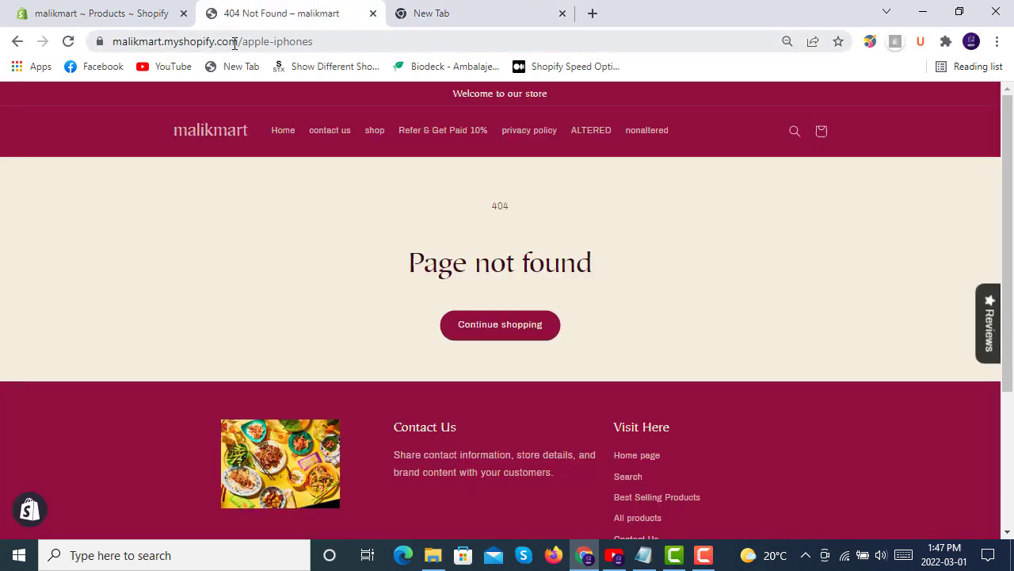
{"action": "left_click_drag", "start_coordinate": [240, 45], "coordinate": [428, 45]}
{"action": "key", "text": "BackSpace"}
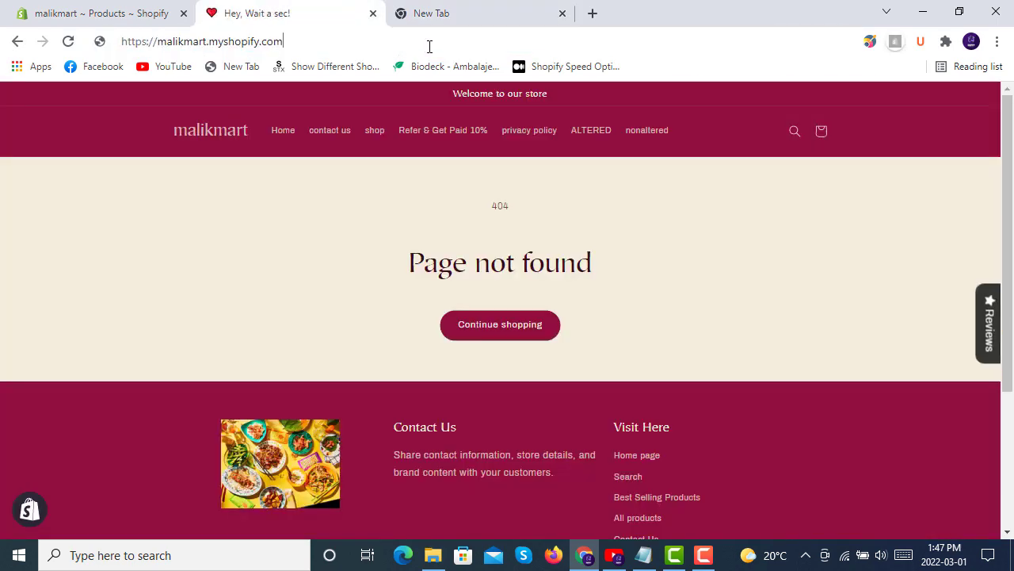
{"action": "type", "text": "/"}
{"action": "key", "text": "super+v"}
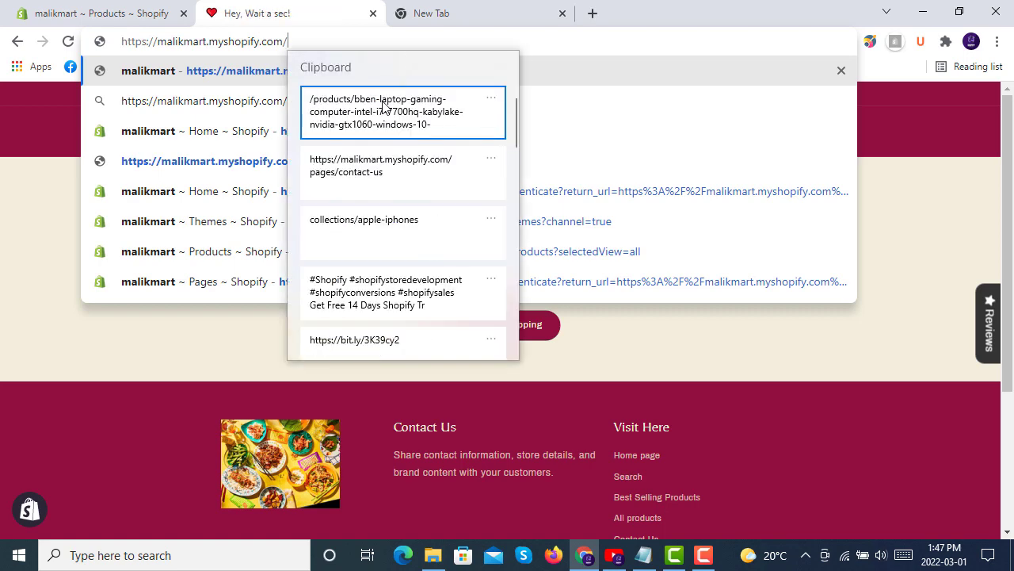
{"action": "left_click", "coordinate": [390, 117]}
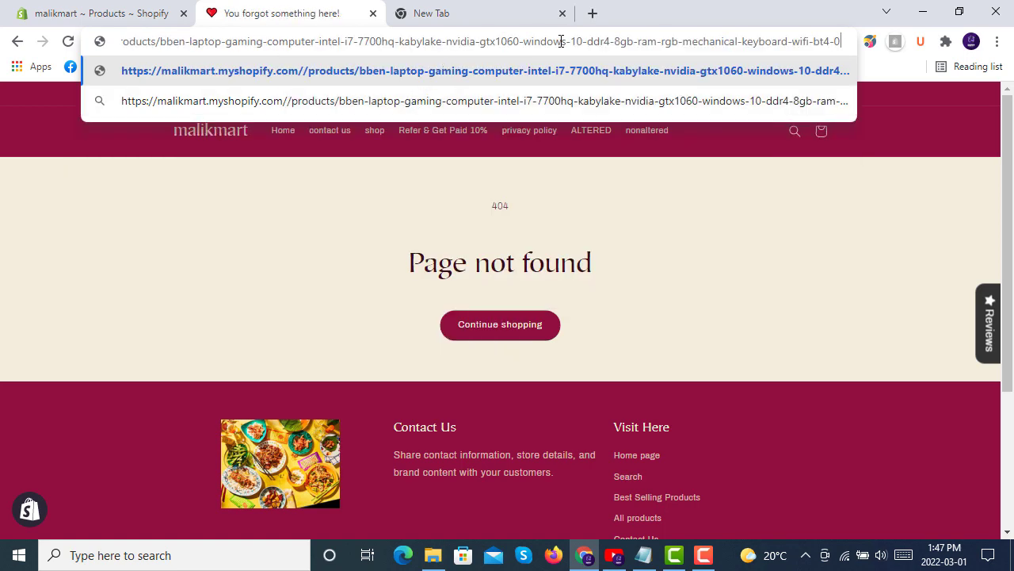
{"action": "left_click_drag", "start_coordinate": [275, 45], "coordinate": [88, 35]}
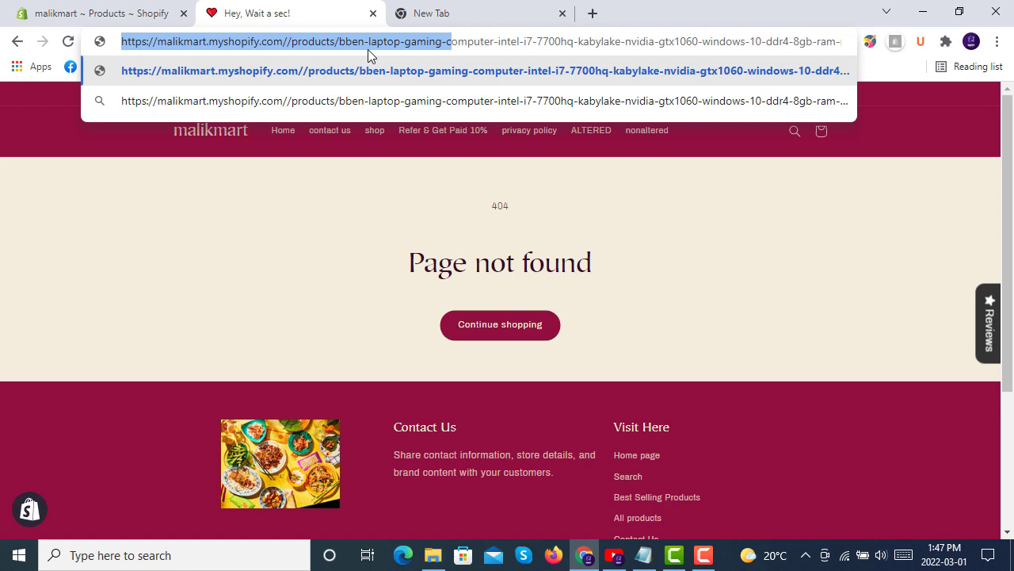
{"action": "left_click", "coordinate": [292, 41]}
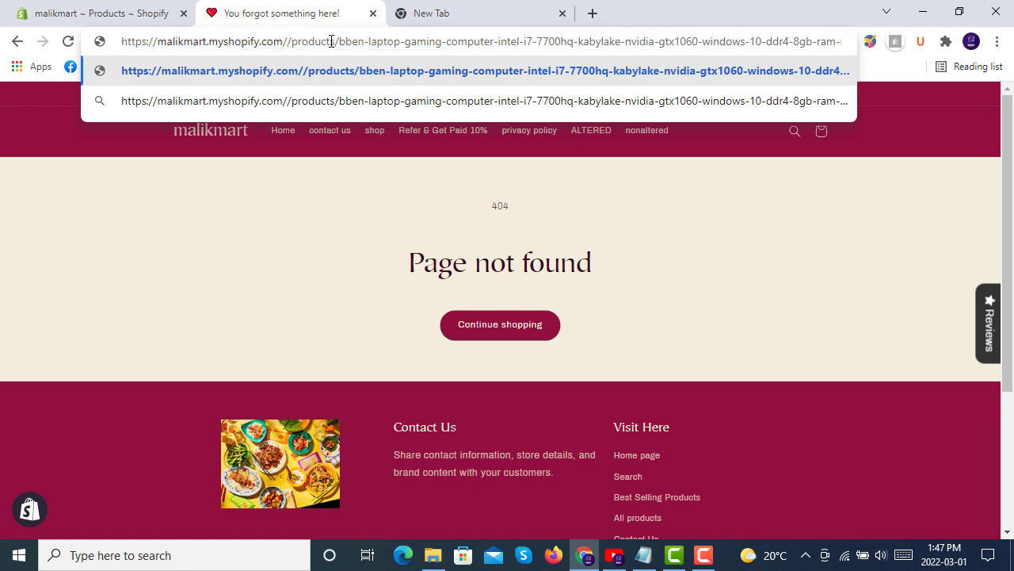
{"action": "key", "text": "BackSpace"}
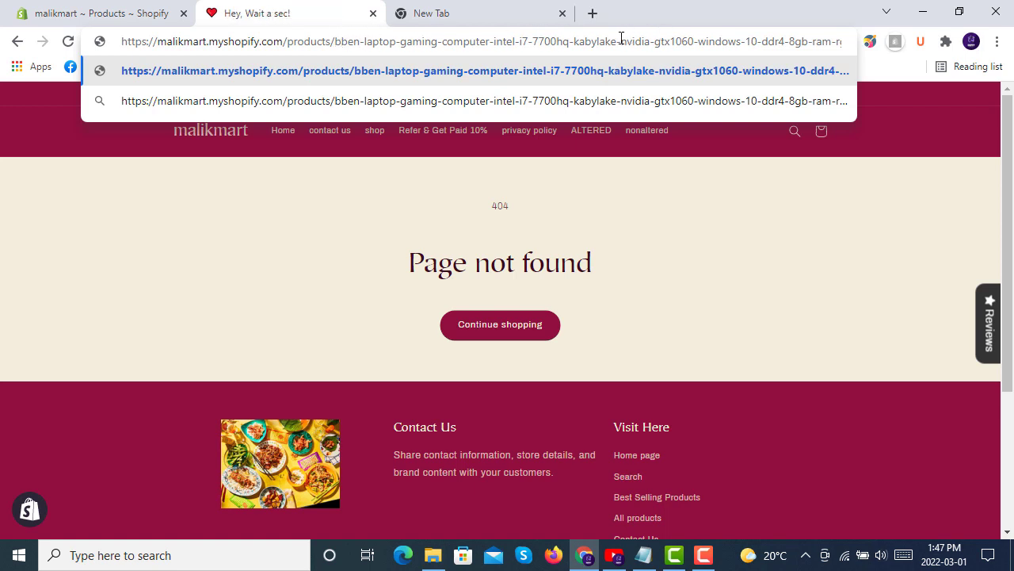
{"action": "key", "text": "Return"}
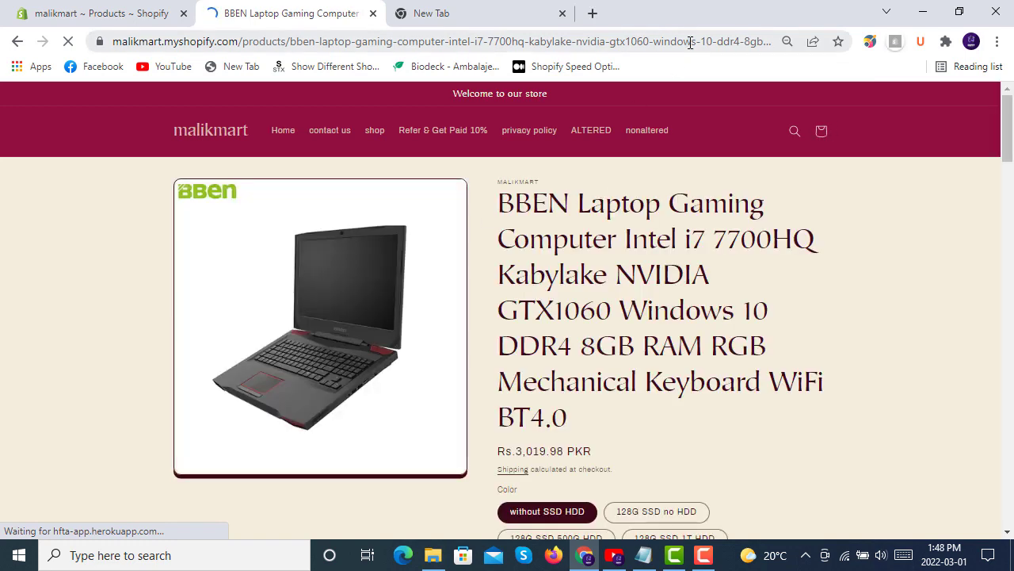
Confirm the URL now ends in bt4-0-new and hide the theme preview bar
{"action": "left_click_drag", "start_coordinate": [690, 42], "coordinate": [833, 40]}
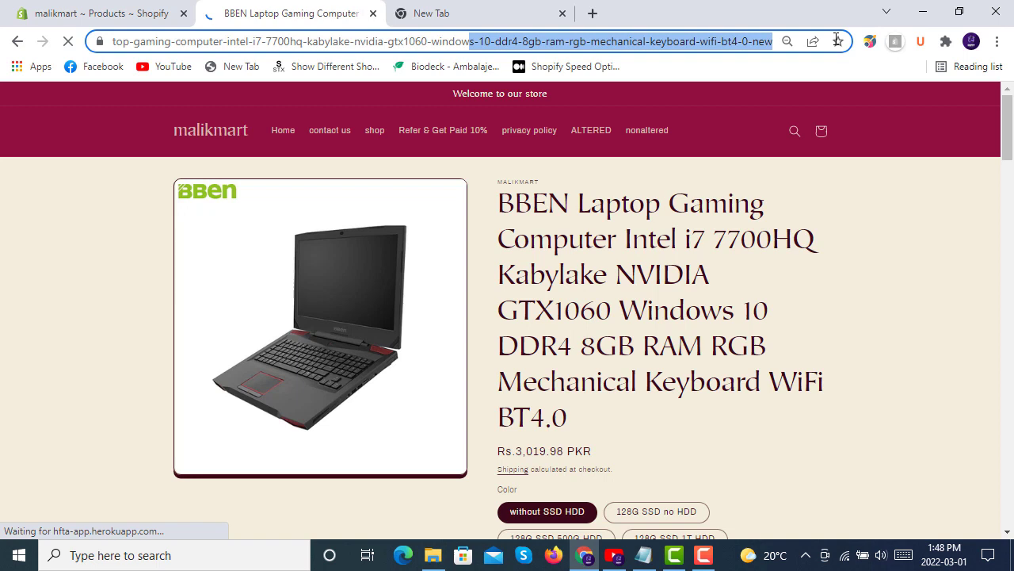
{"action": "left_click", "coordinate": [758, 45]}
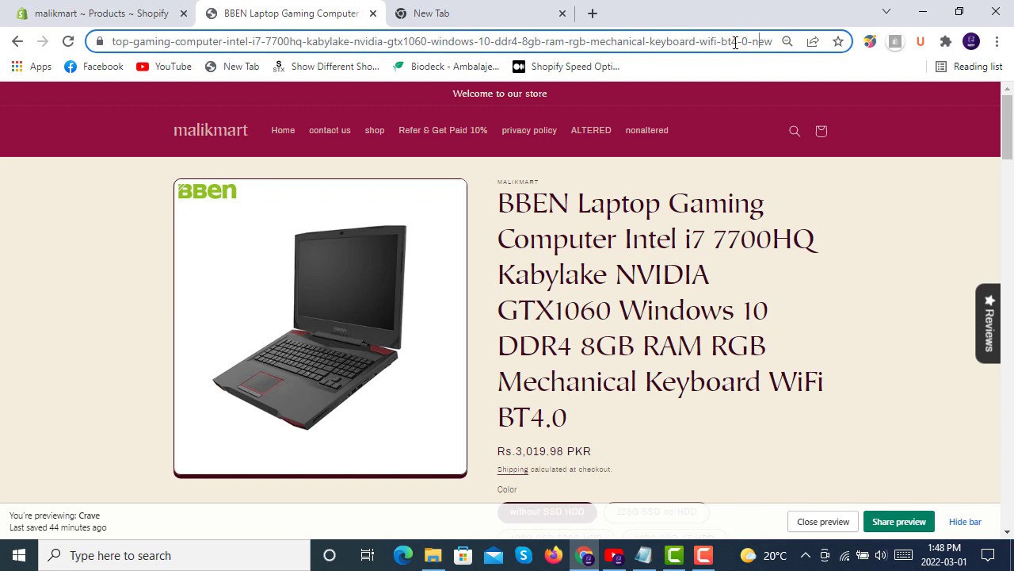
{"action": "left_click", "coordinate": [965, 521]}
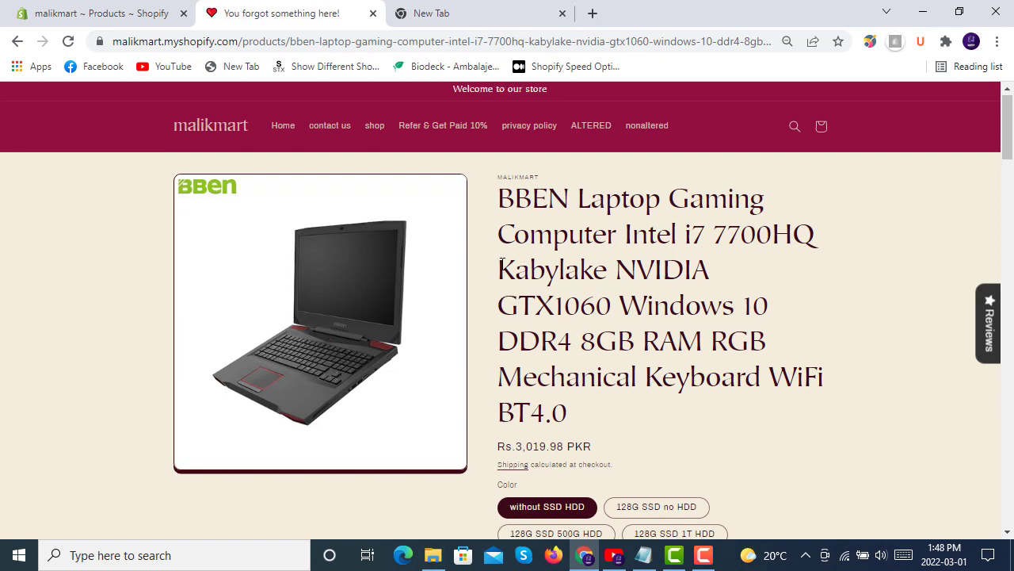
{"action": "scroll", "coordinate": [501, 264], "scroll_direction": "down", "scroll_amount": 4}
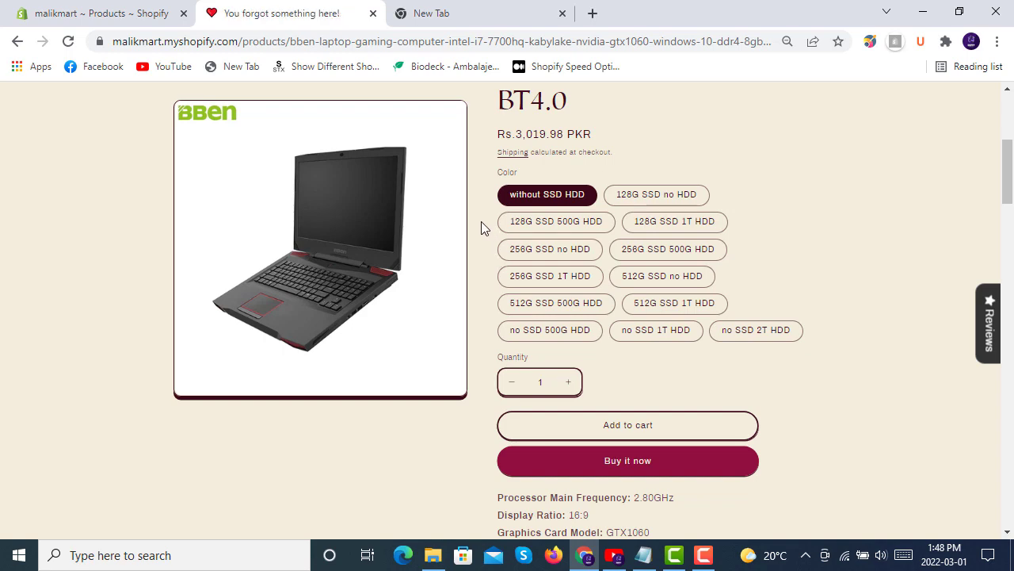
Back in the admin tab, go to Online Store > Navigation and view URL redirects
{"action": "left_click", "coordinate": [100, 11]}
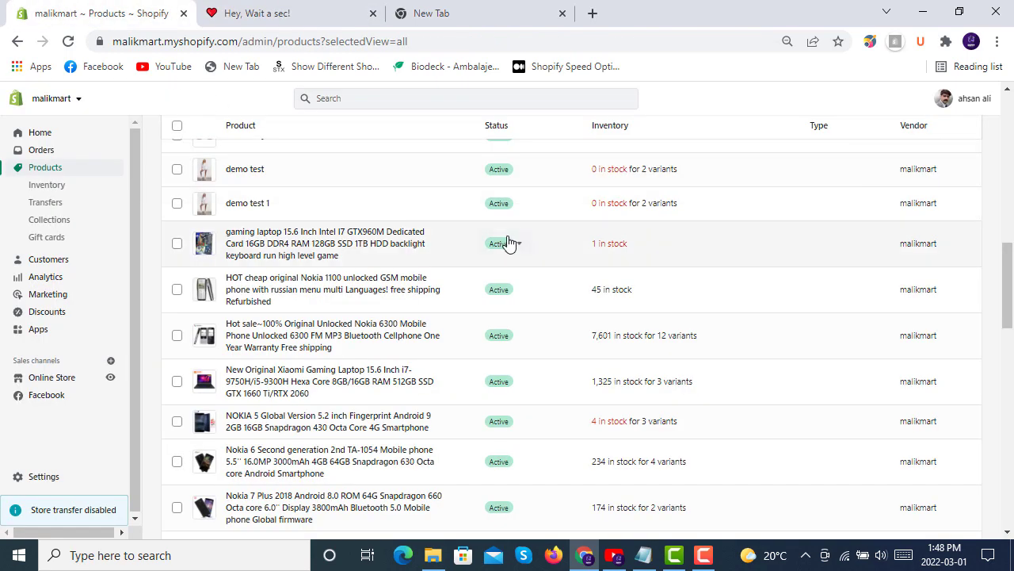
{"action": "scroll", "coordinate": [356, 254], "scroll_direction": "up", "scroll_amount": 10}
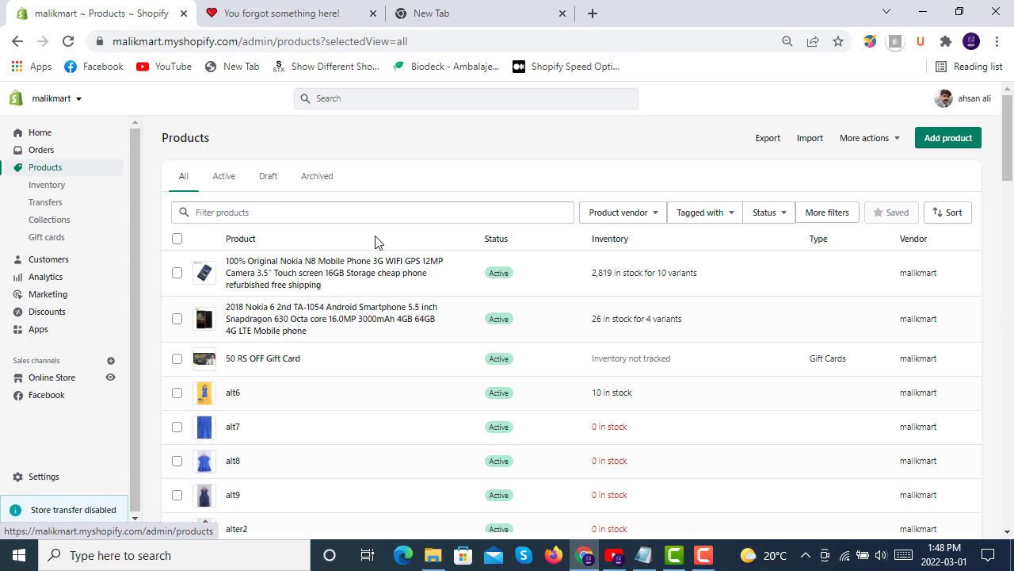
{"action": "scroll", "coordinate": [377, 243], "scroll_direction": "down", "scroll_amount": 9}
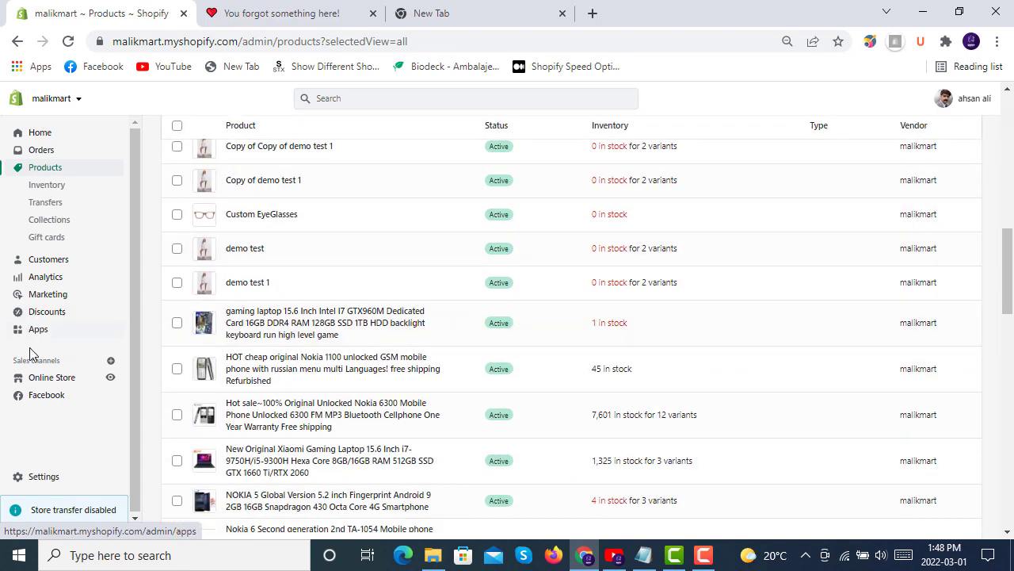
{"action": "left_click", "coordinate": [51, 381]}
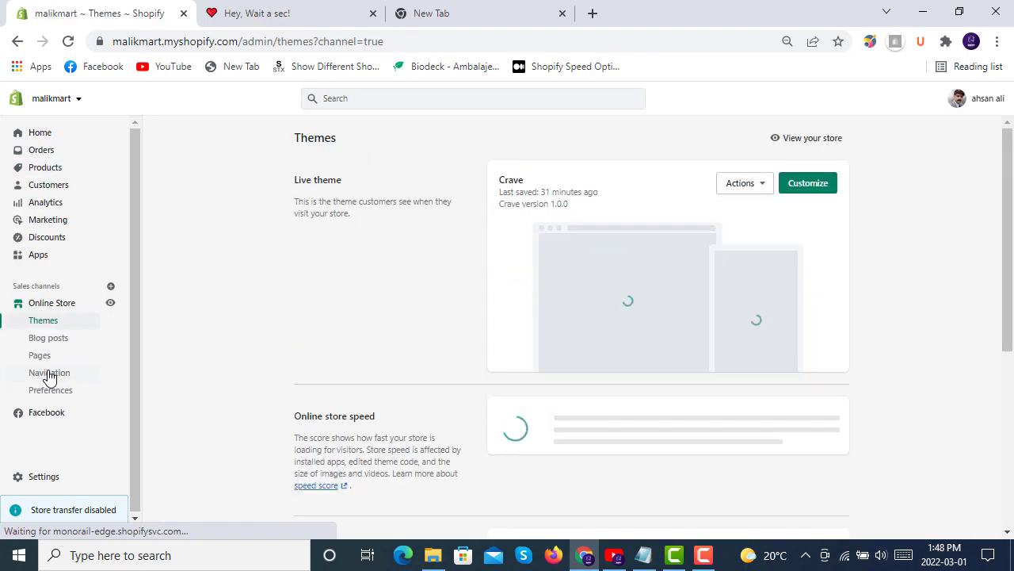
{"action": "left_click", "coordinate": [49, 373]}
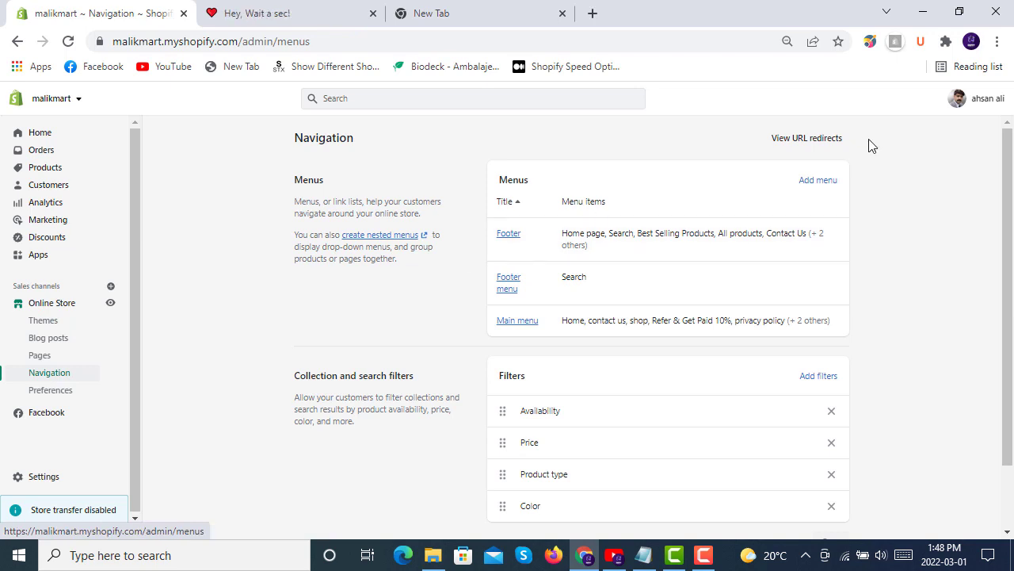
{"action": "left_click", "coordinate": [820, 140]}
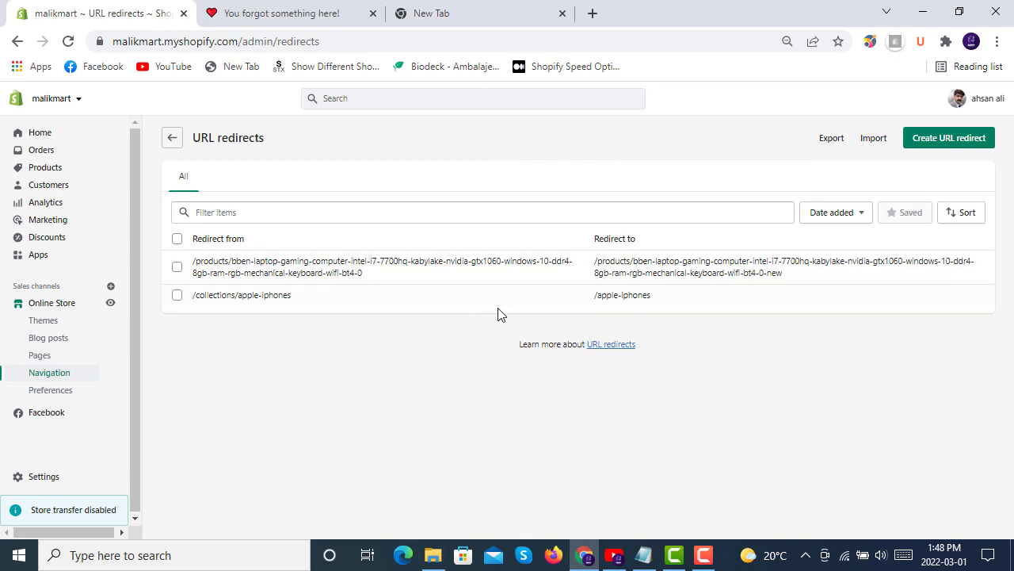
Open the import sample CSV, widen columns A–C to read Redirect from/to examples, then close Excel
{"action": "left_click", "coordinate": [875, 141]}
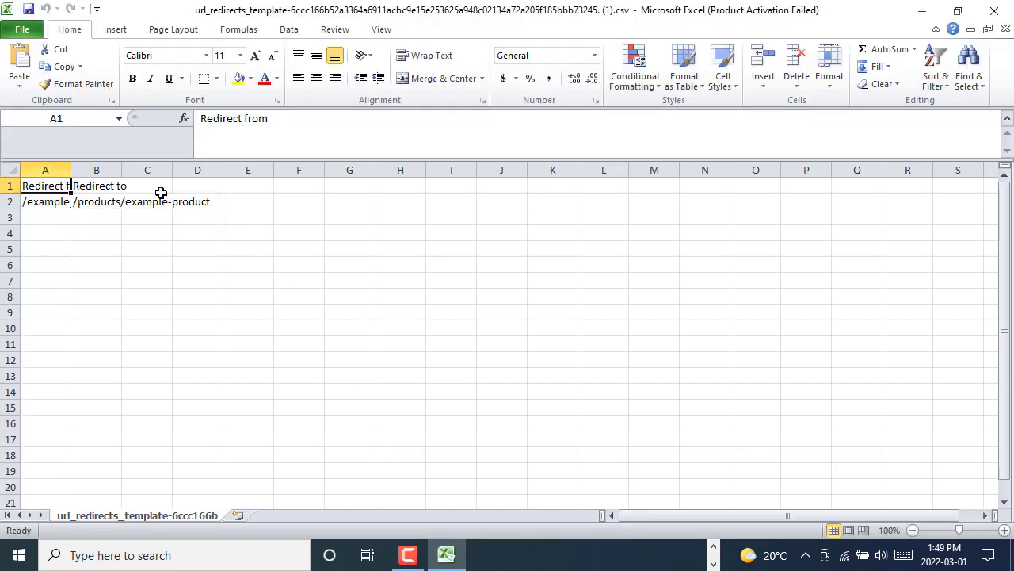
{"action": "left_click_drag", "start_coordinate": [71, 170], "coordinate": [351, 171]}
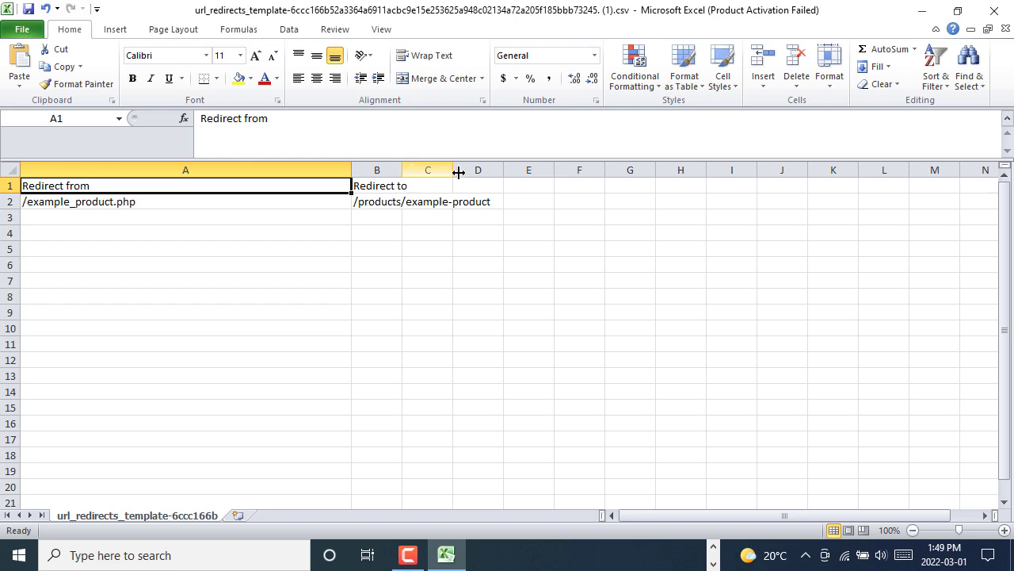
{"action": "left_click_drag", "start_coordinate": [453, 169], "coordinate": [781, 168]}
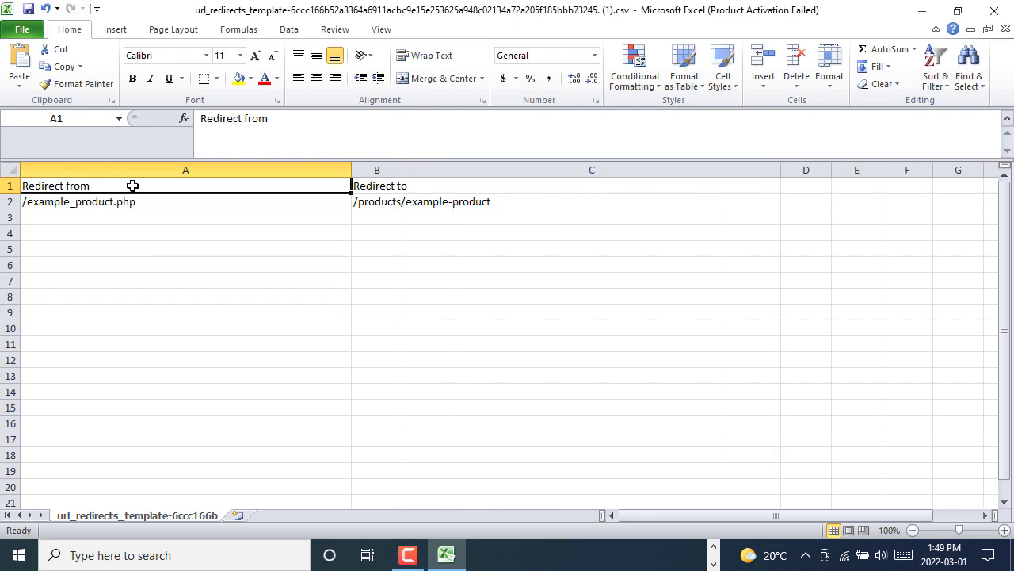
{"action": "left_click", "coordinate": [173, 207]}
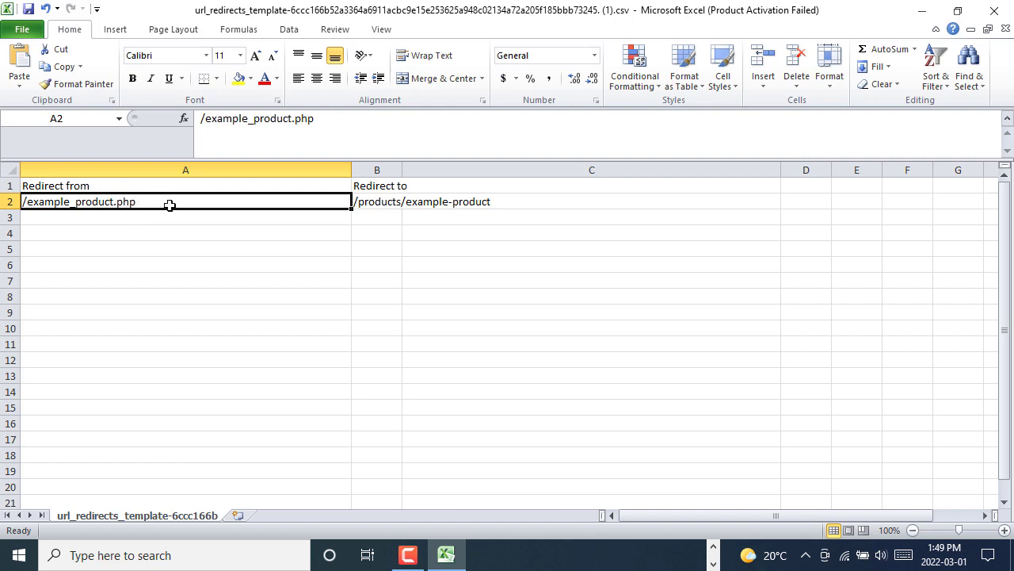
{"action": "left_click", "coordinate": [516, 199]}
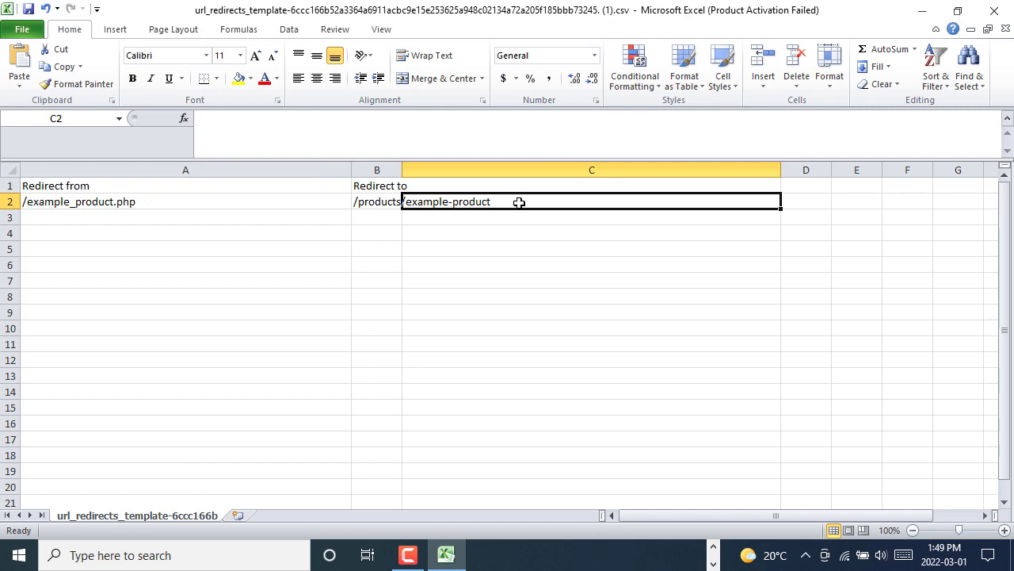
{"action": "left_click", "coordinate": [380, 189]}
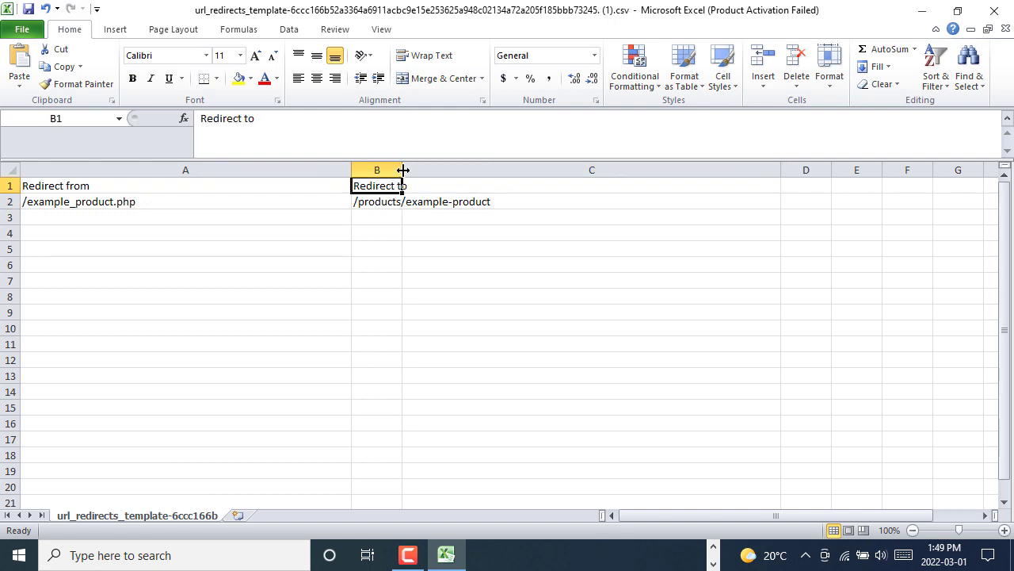
{"action": "left_click_drag", "start_coordinate": [402, 170], "coordinate": [567, 174]}
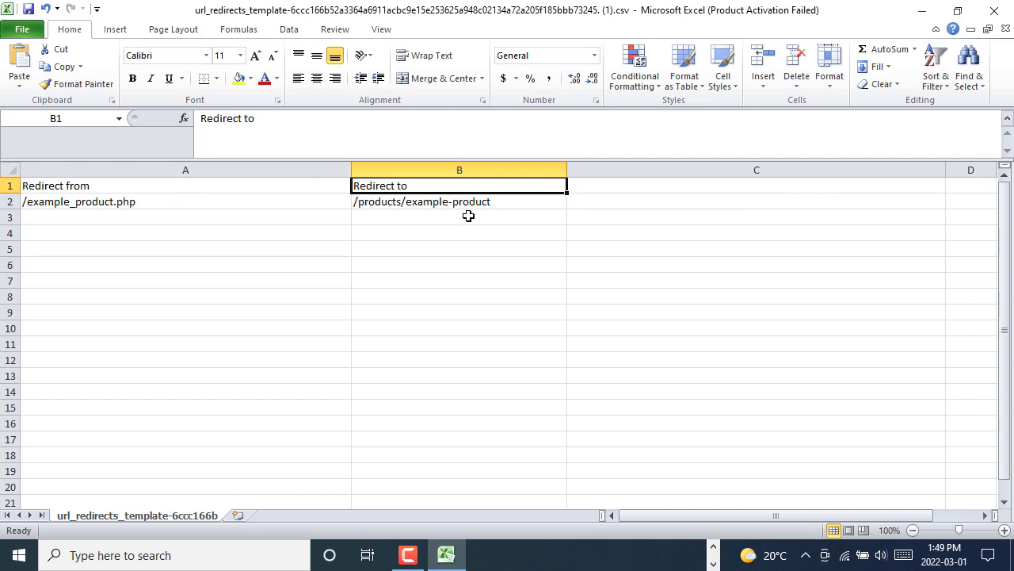
{"action": "left_click", "coordinate": [515, 200]}
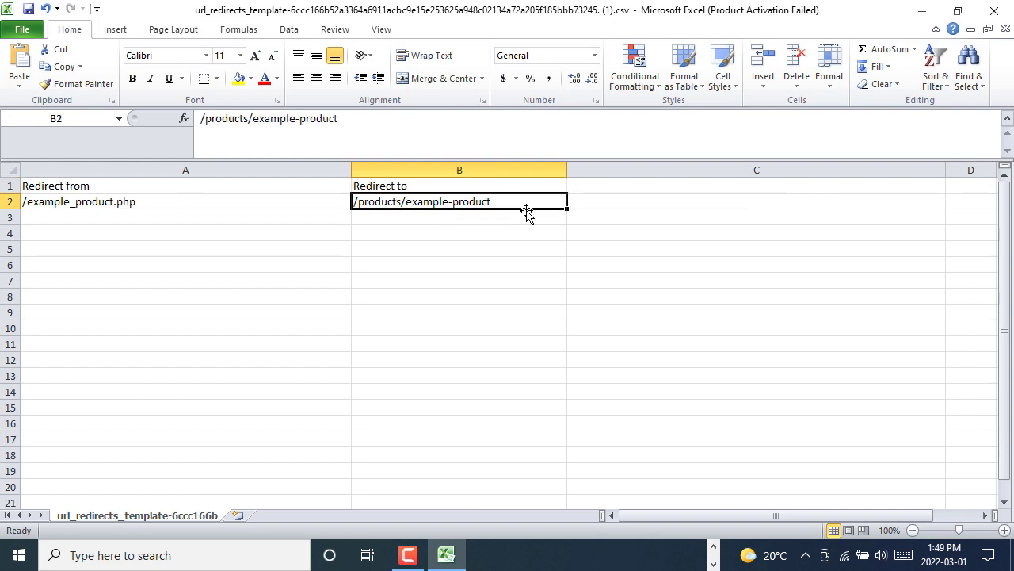
{"action": "left_click", "coordinate": [994, 12]}
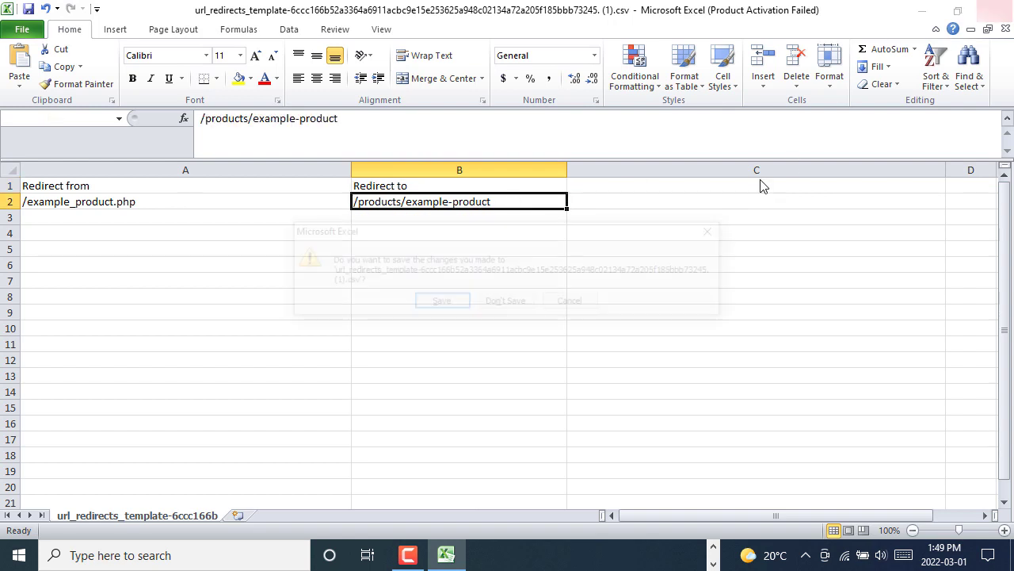
Discard the template, close Import, then preview Export with All URL redirects selected and close it
{"action": "left_click", "coordinate": [507, 302]}
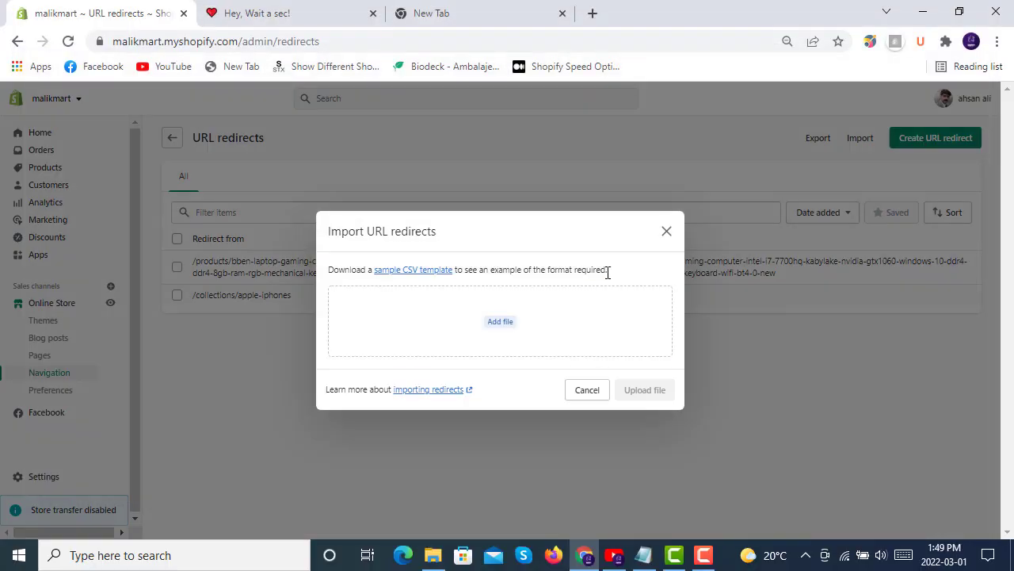
{"action": "left_click", "coordinate": [667, 231]}
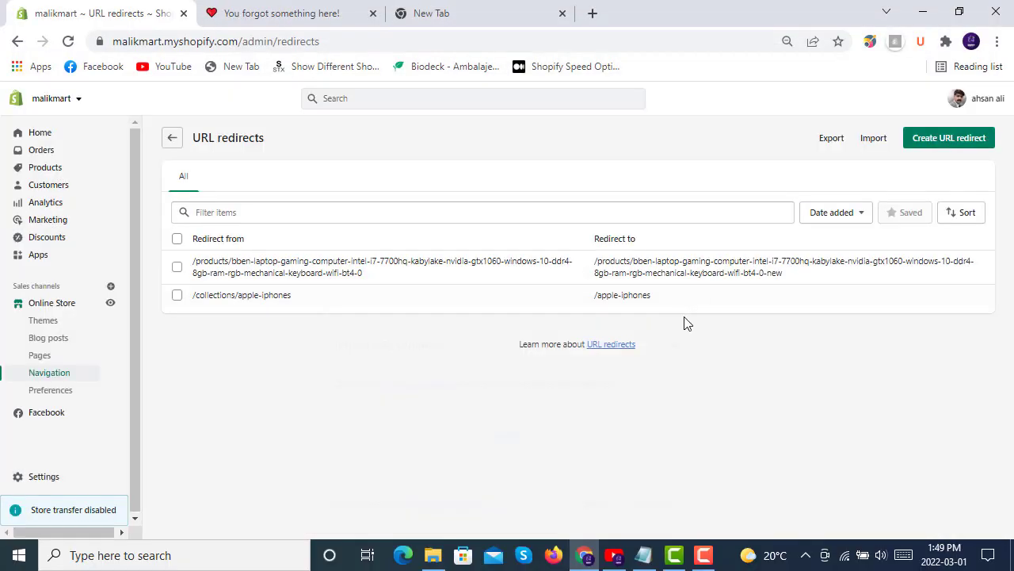
{"action": "left_click", "coordinate": [829, 140]}
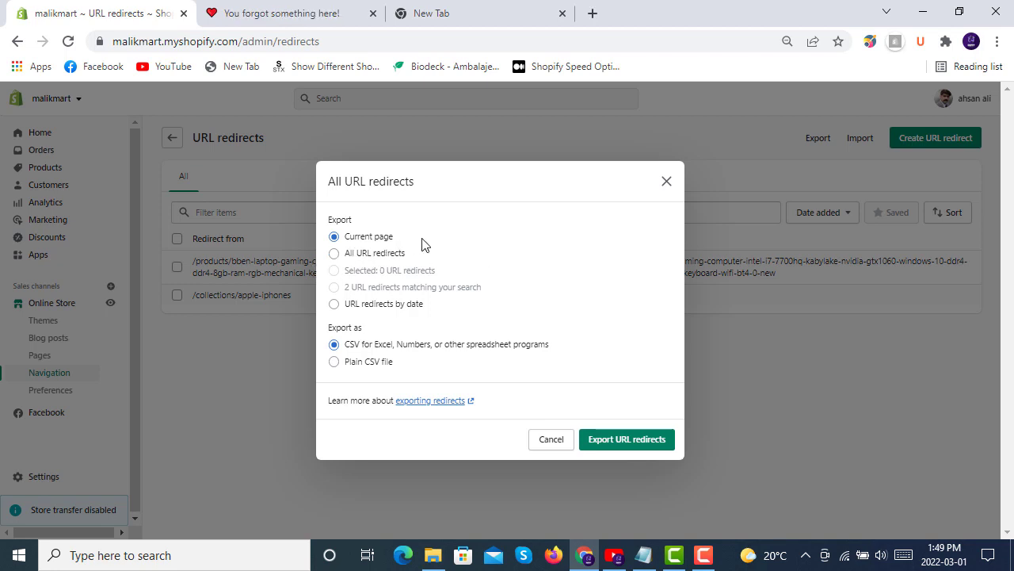
{"action": "left_click", "coordinate": [335, 253]}
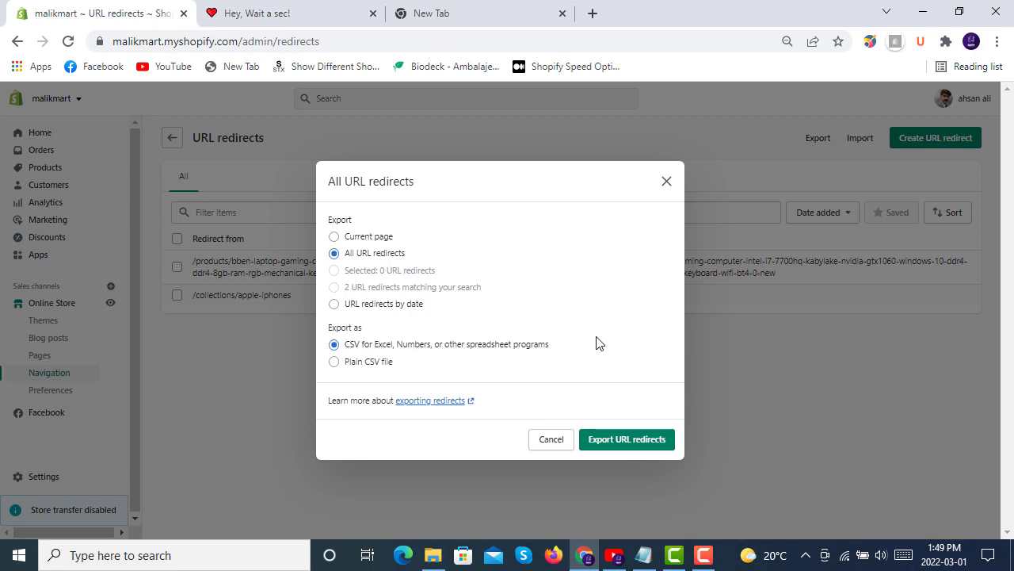
{"action": "left_click", "coordinate": [667, 180]}
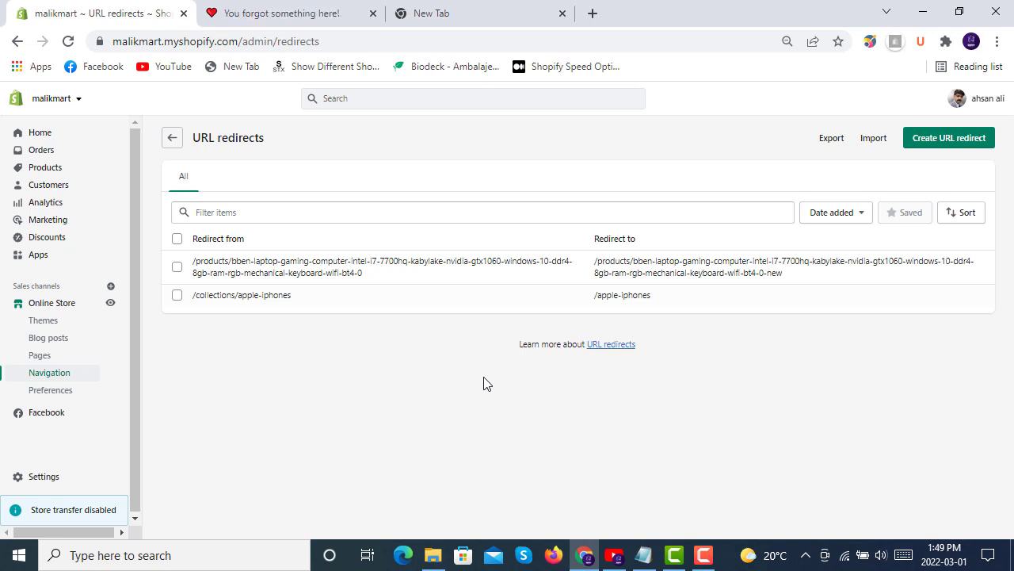
Use the back arrow beside the URL redirects heading to return to Navigation
{"action": "left_click", "coordinate": [172, 141]}
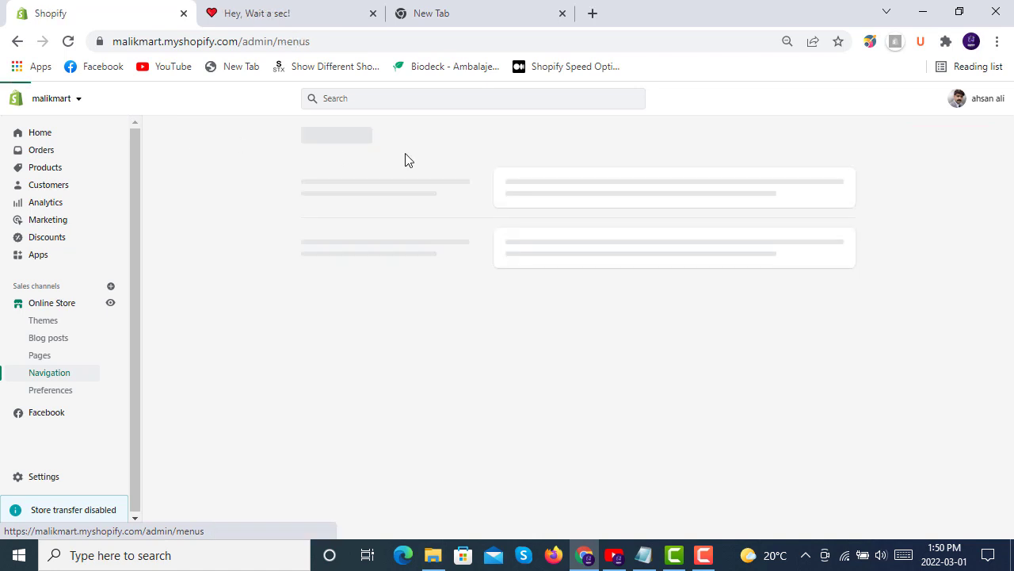